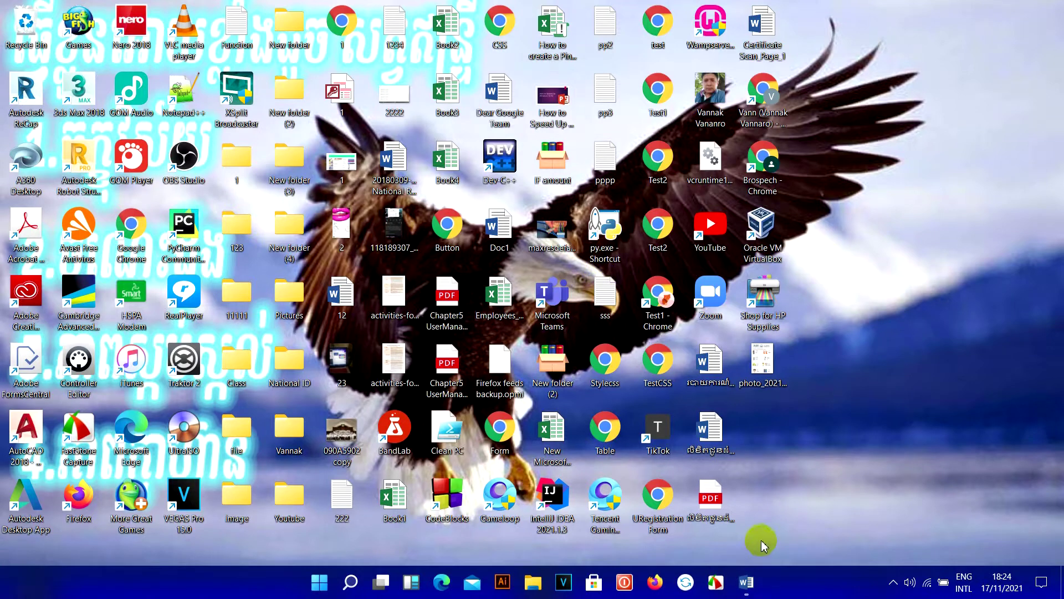
# Restore the Word document showing SUMX2MY2 and its =(a²-b²) formula from the taskbar.
pyautogui.click(749, 583)
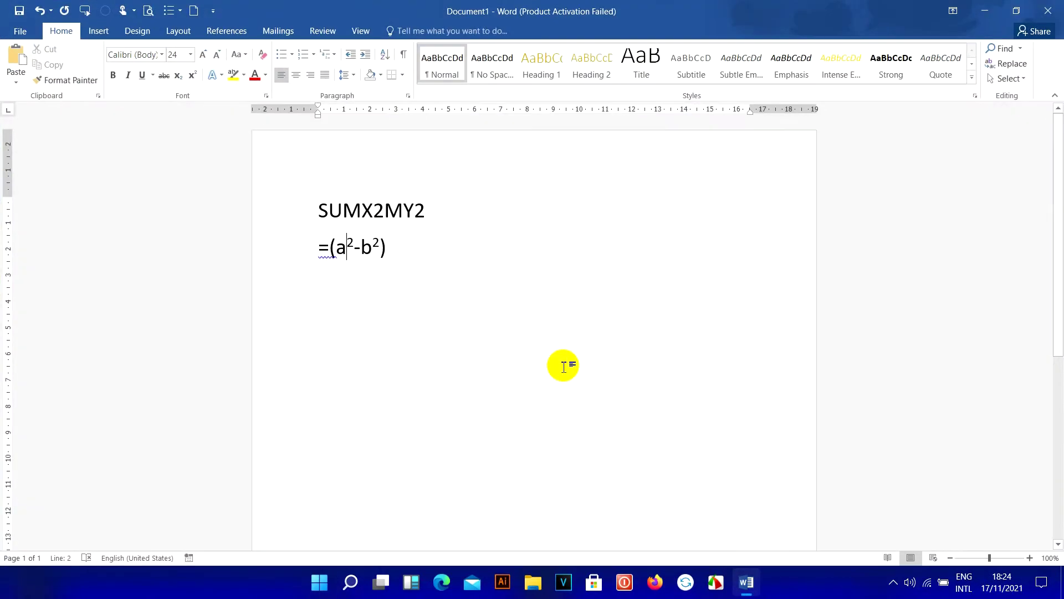
# Highlight the SUMX2MY2 title and the =(a²-b²) formula line while explaining them.
pyautogui.moveTo(311, 210); pyautogui.dragTo(431, 210)
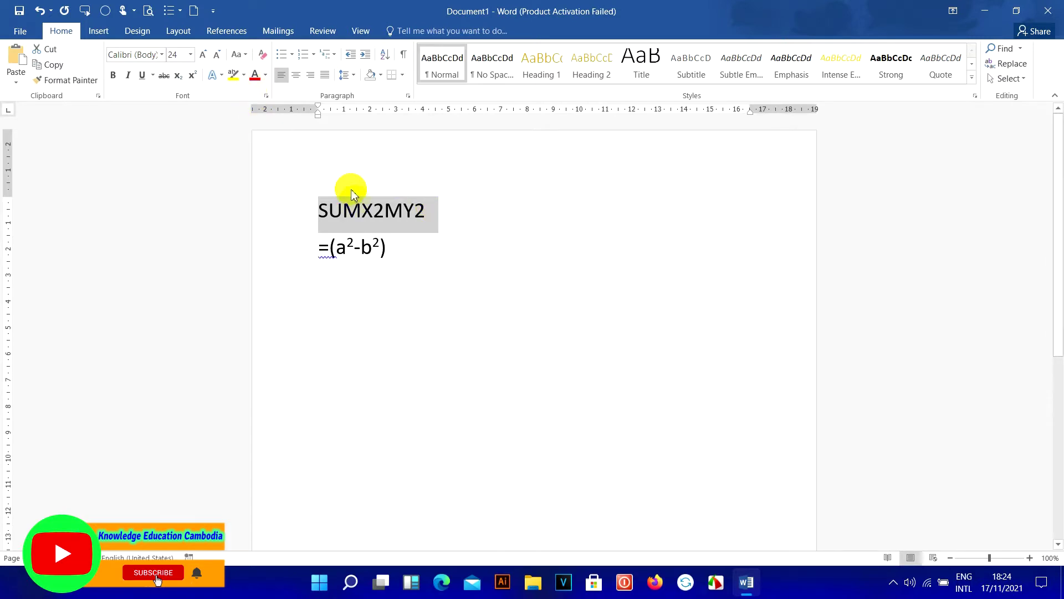
pyautogui.click(343, 211)
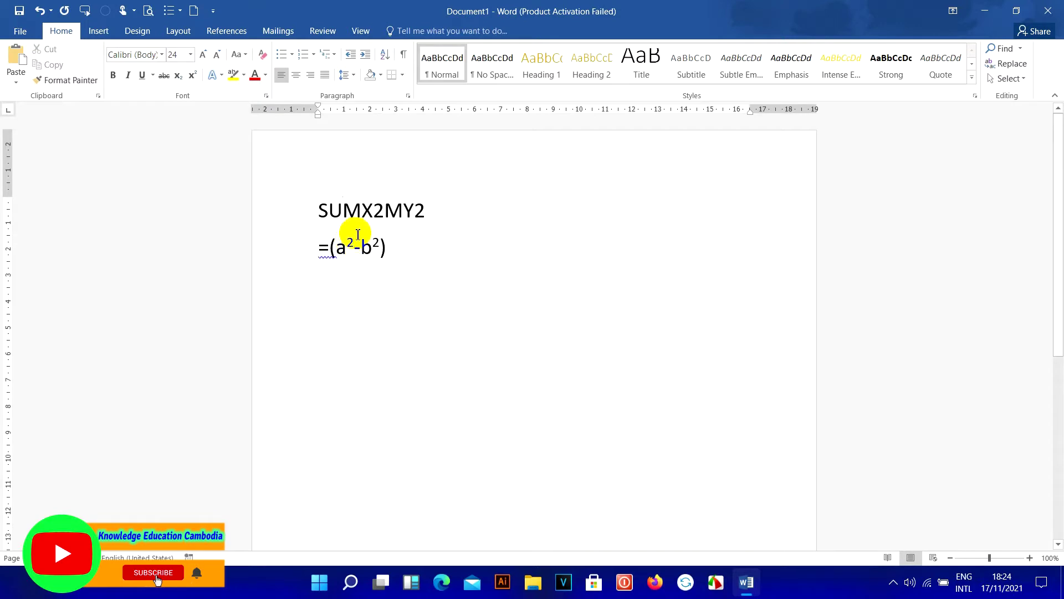
pyautogui.moveTo(317, 247); pyautogui.dragTo(419, 254)
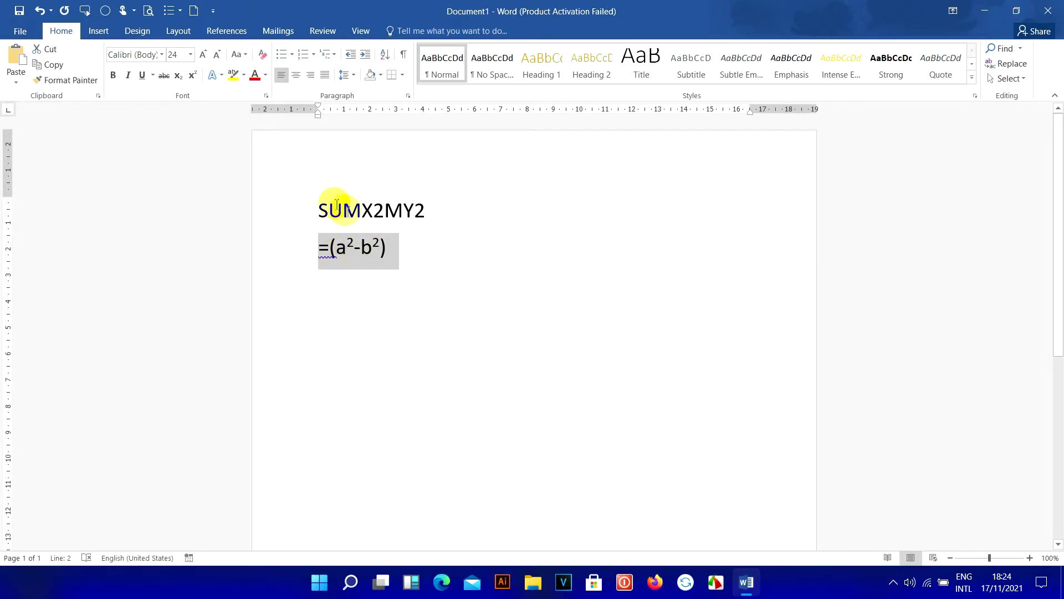
pyautogui.moveTo(317, 209); pyautogui.dragTo(449, 213)
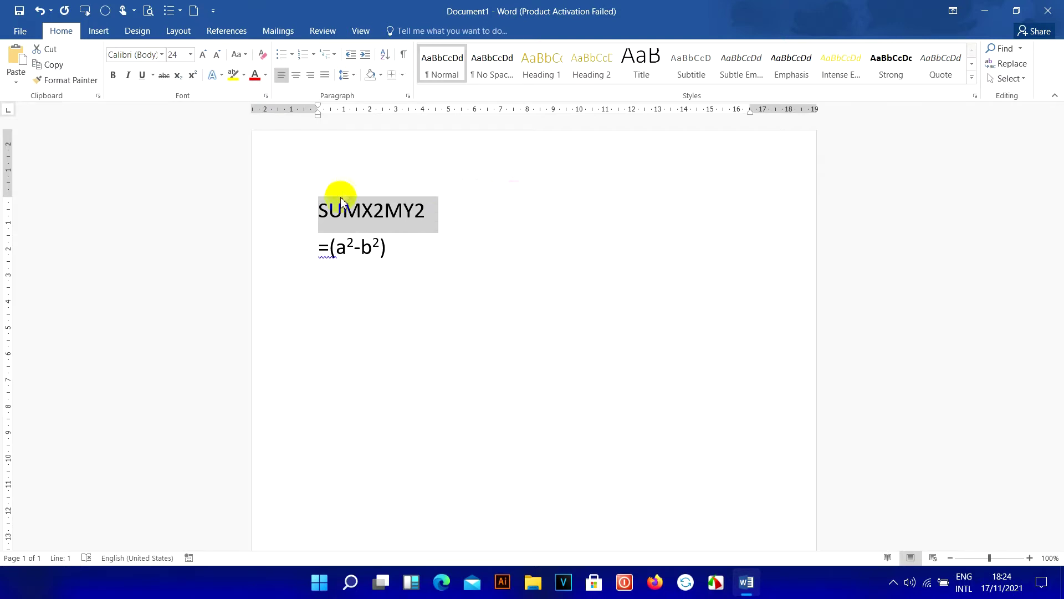
pyautogui.click(361, 250)
pyautogui.tripleClick(341, 246)
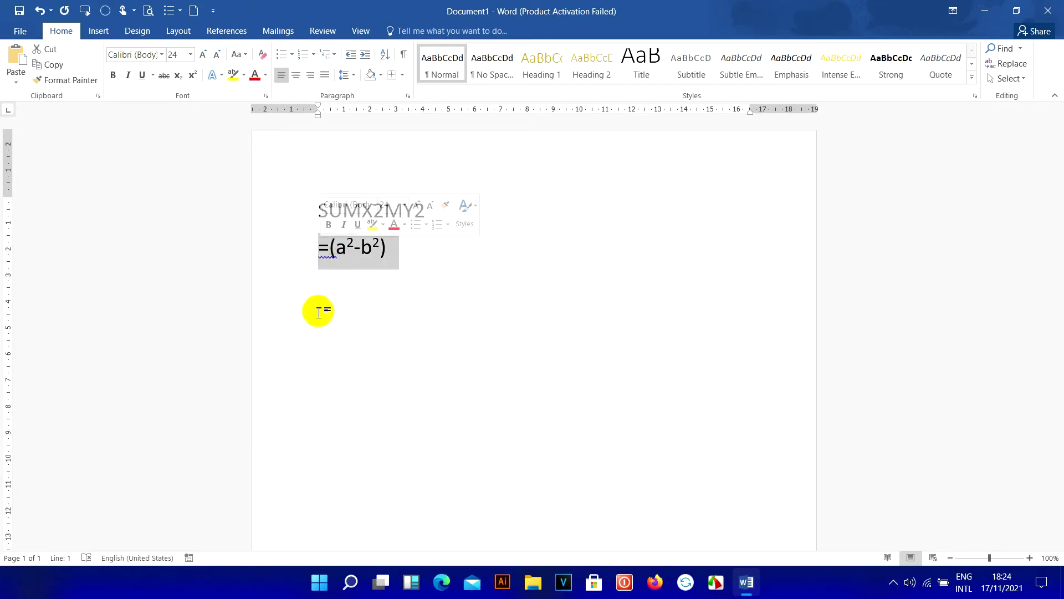
pyautogui.click(324, 271)
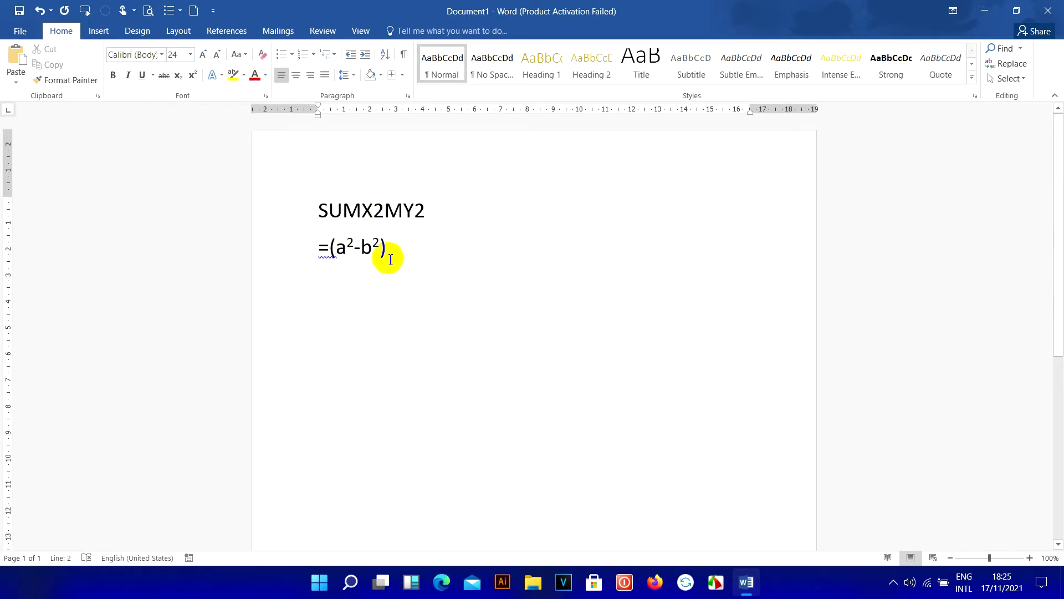
# Start a new empty line directly below the =(a²-b²) formula.
pyautogui.click(443, 253)
pyautogui.press('Return')
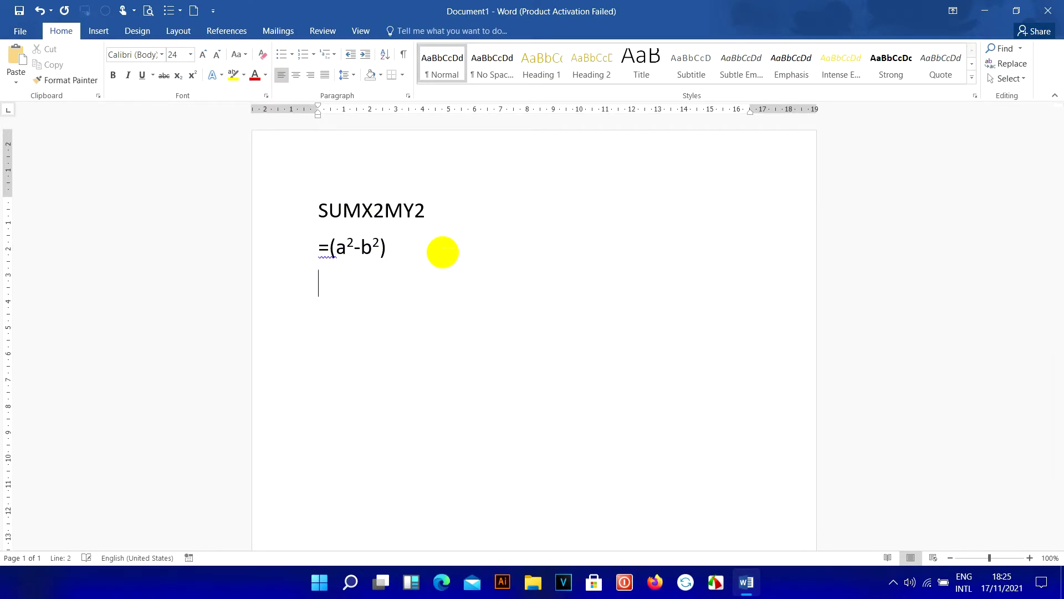
pyautogui.click(98, 32)
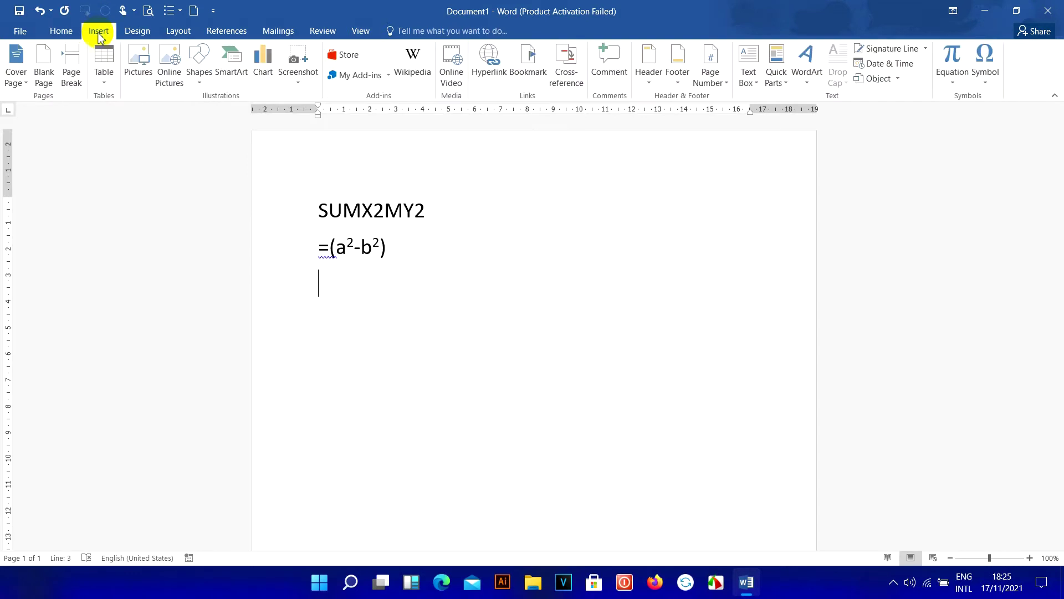
# Insert a 2x2 table with headers A and B over 4 and 5, then type = below it.
pyautogui.click(104, 64)
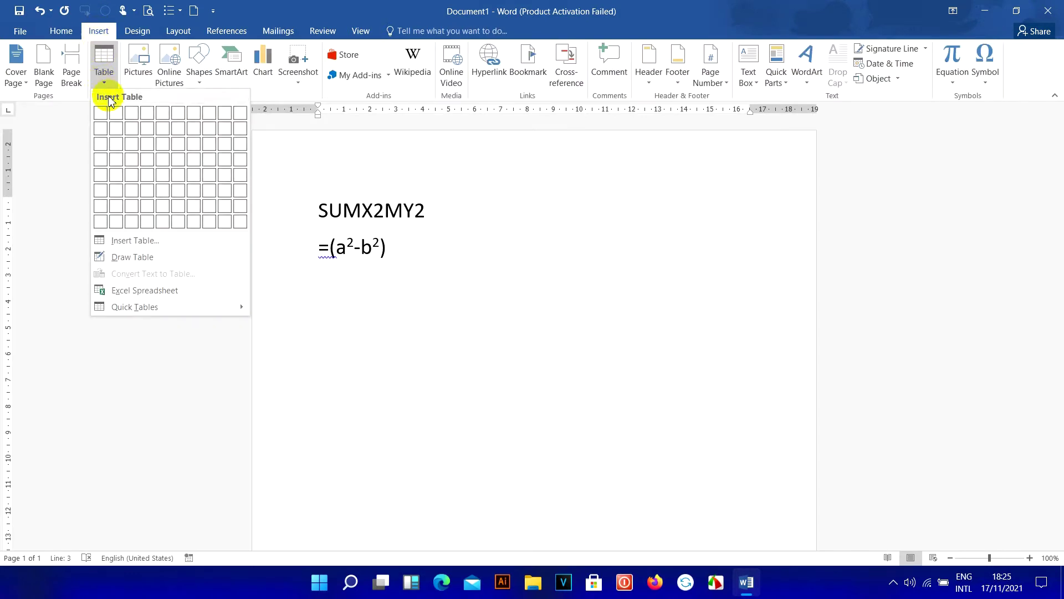
pyautogui.click(116, 128)
pyautogui.write('A')
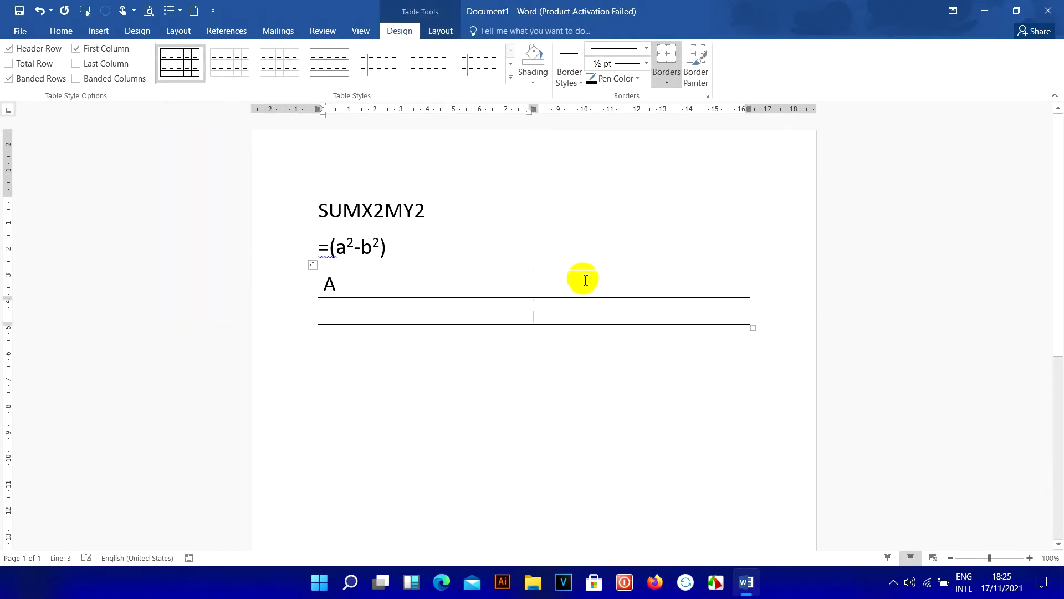
pyautogui.click(579, 280)
pyautogui.write('B')
pyautogui.click(478, 314)
pyautogui.write('4')
pyautogui.click(550, 315)
pyautogui.write('5')
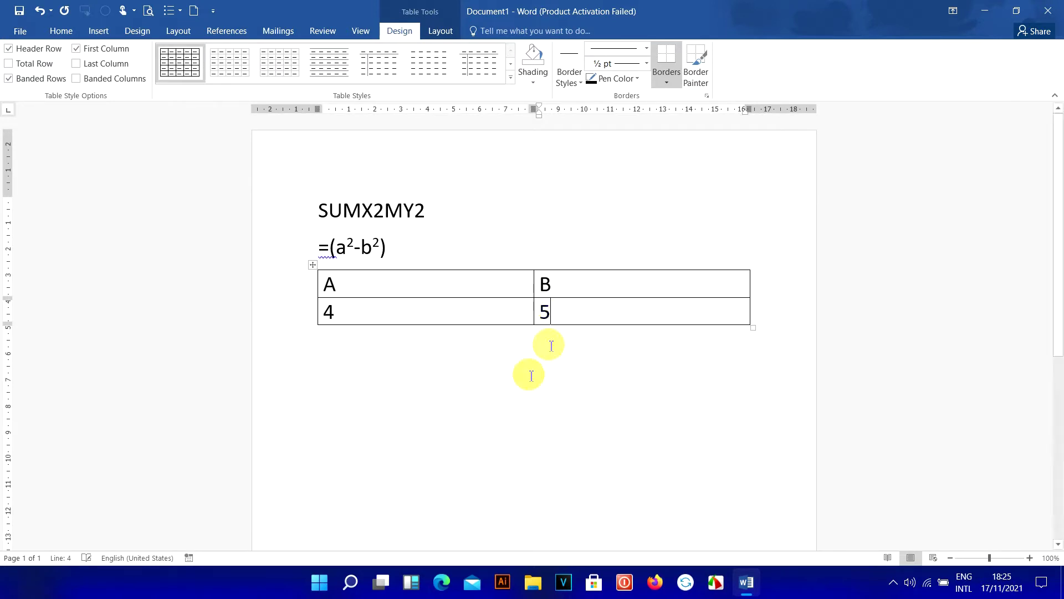
pyautogui.click(579, 359)
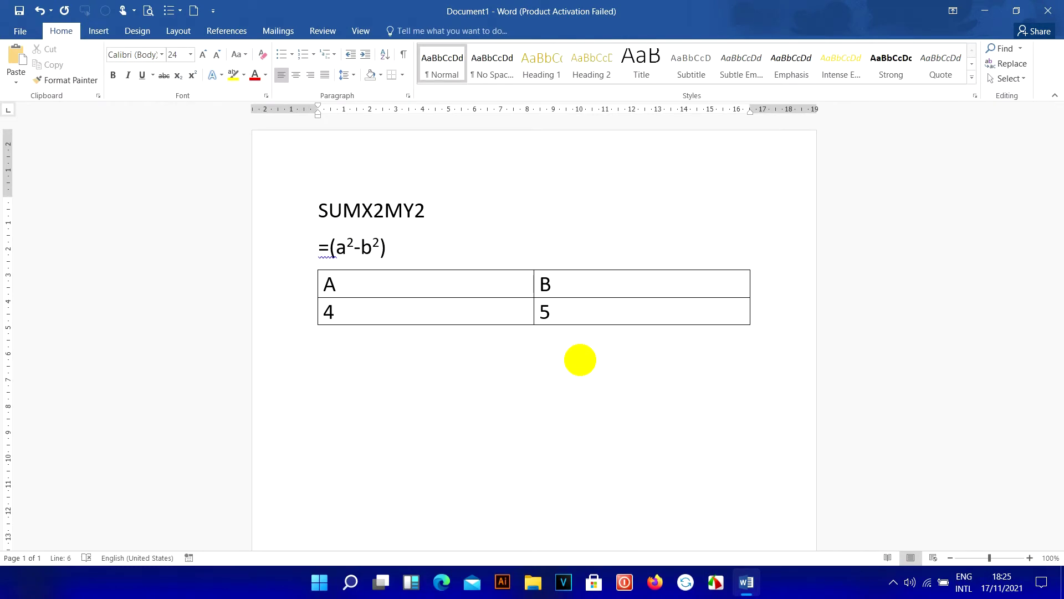
pyautogui.write('=')
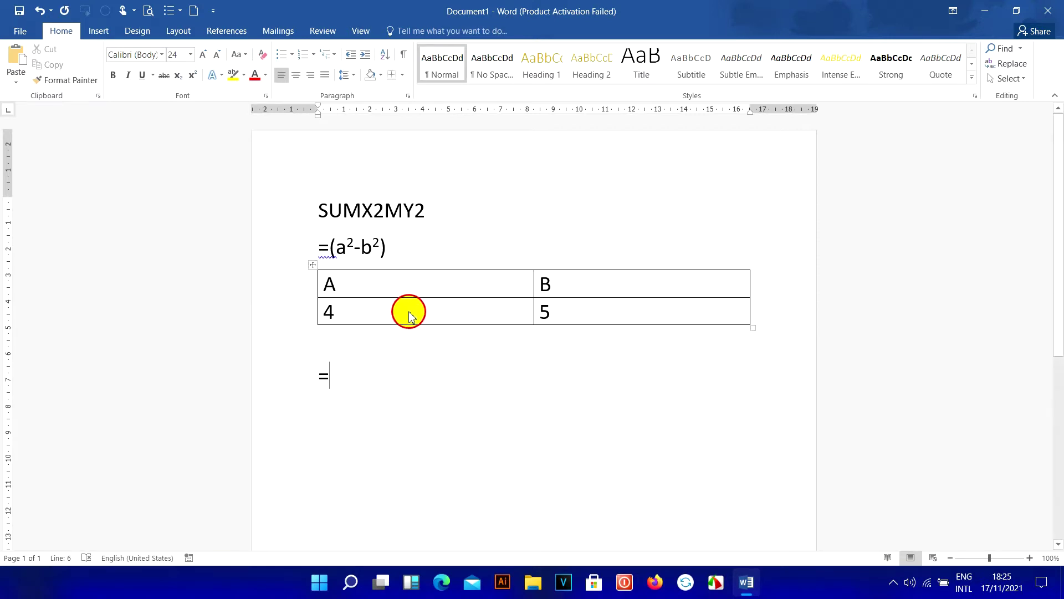
# Swap the table values so A holds 5 and B holds 4.
pyautogui.moveTo(334, 310); pyautogui.dragTo(322, 307)
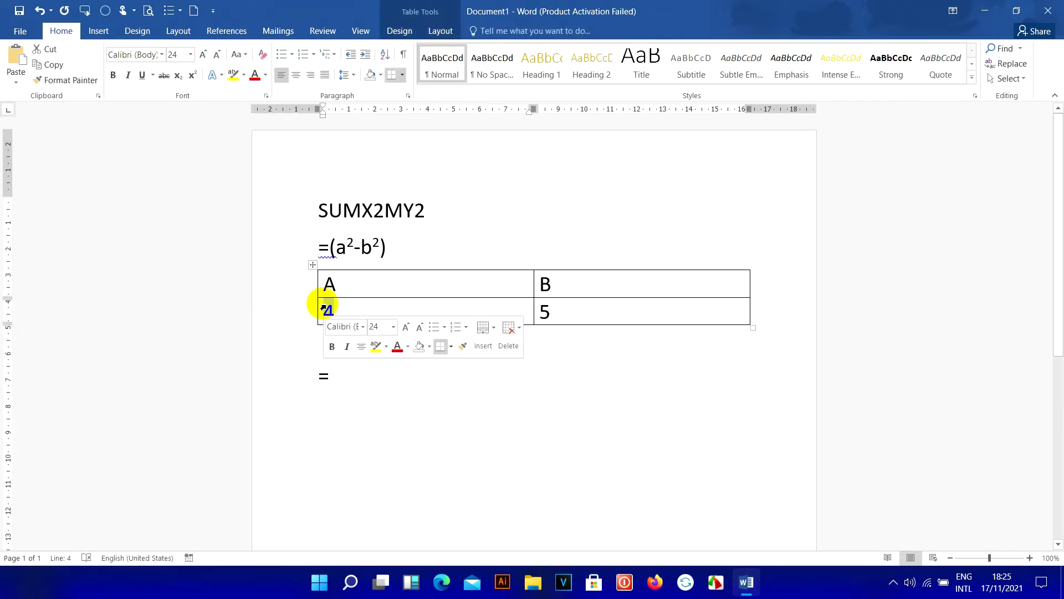
pyautogui.write('5')
pyautogui.moveTo(551, 314); pyautogui.dragTo(541, 318)
pyautogui.write('4')
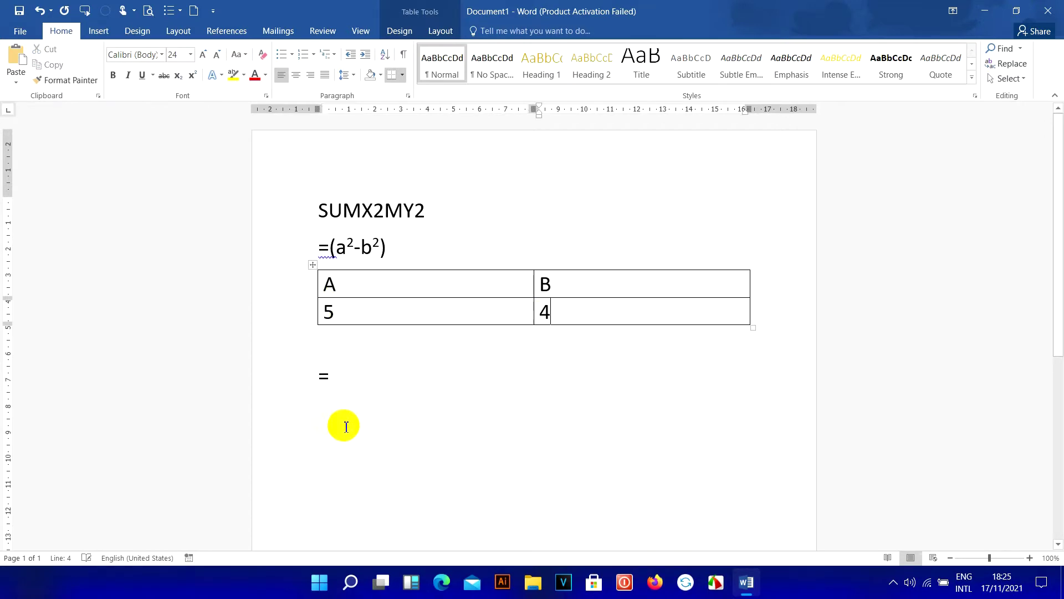
# Write the manual working =25-16=>9 on the line below the table.
pyautogui.click(357, 376)
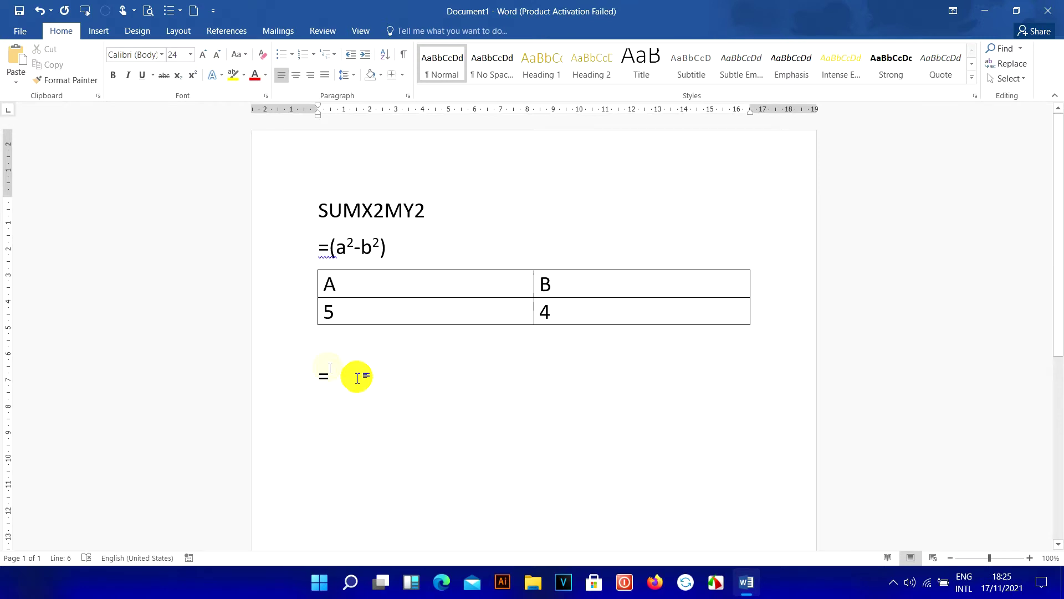
pyautogui.moveTo(398, 247); pyautogui.dragTo(324, 251)
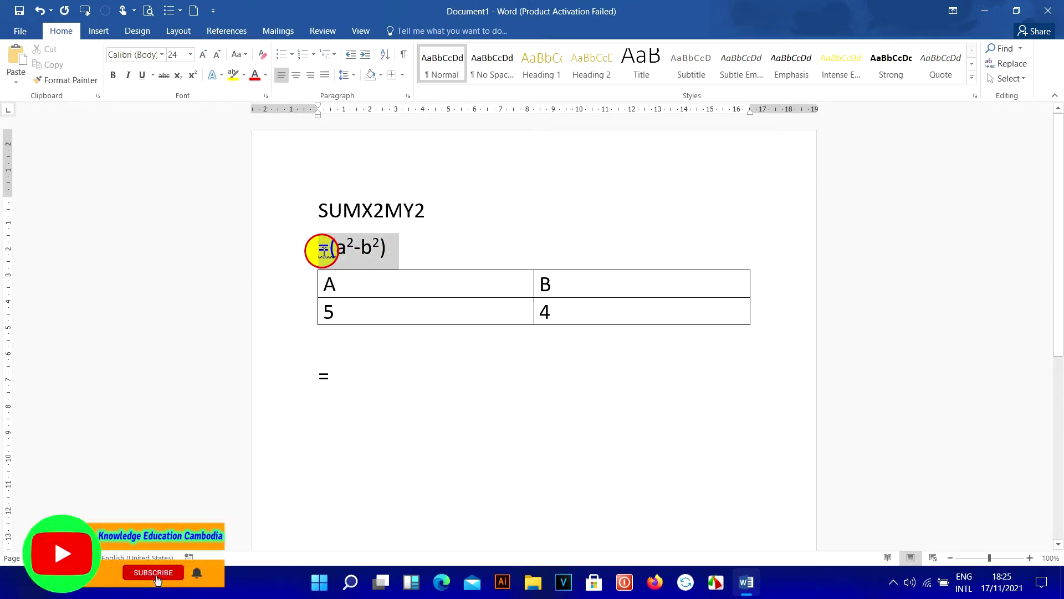
pyautogui.click(285, 210)
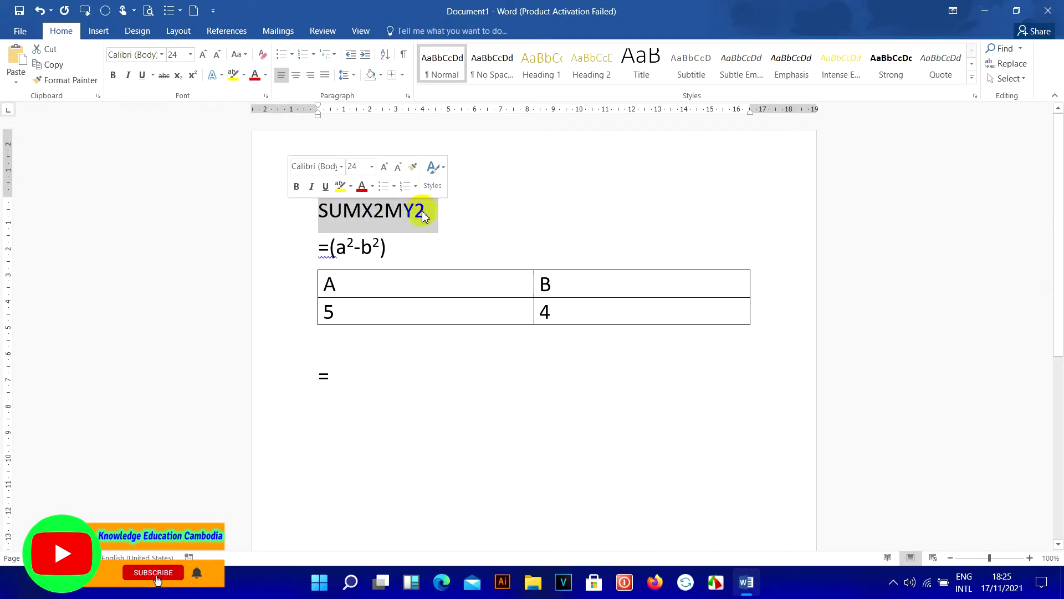
pyautogui.click(292, 256)
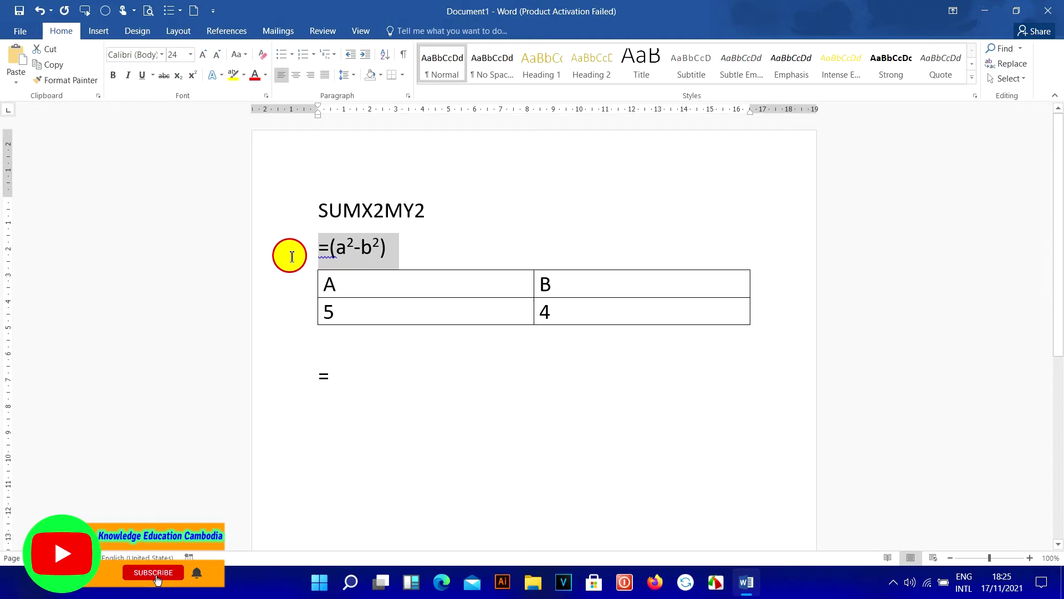
pyautogui.click(349, 375)
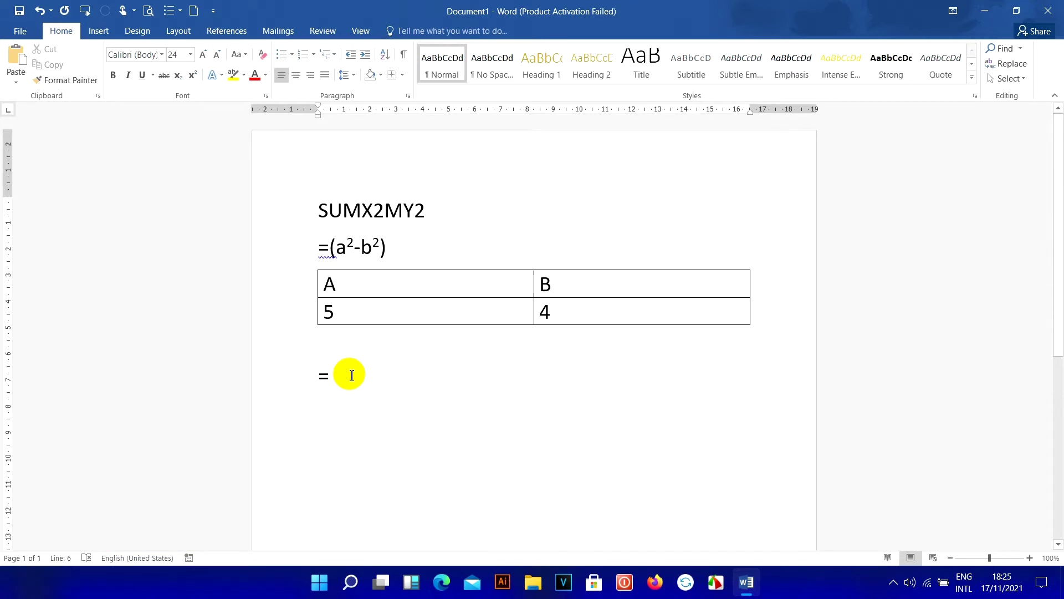
pyautogui.write('250')
pyautogui.press('BackSpace')
pyautogui.write('-')
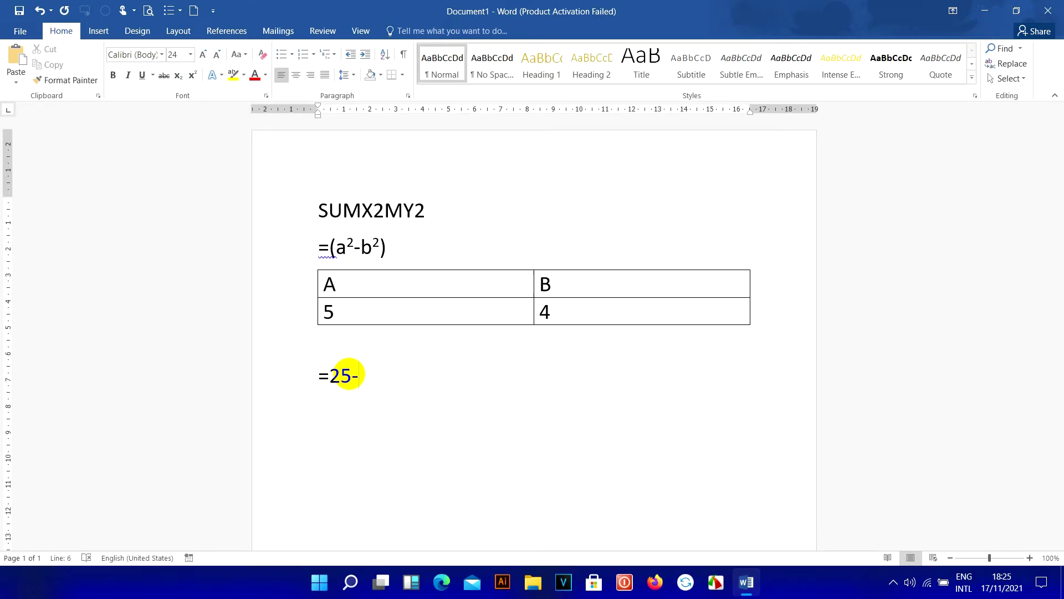
pyautogui.write('16=9')
pyautogui.press('BackSpace')
pyautogui.press('BackSpace')
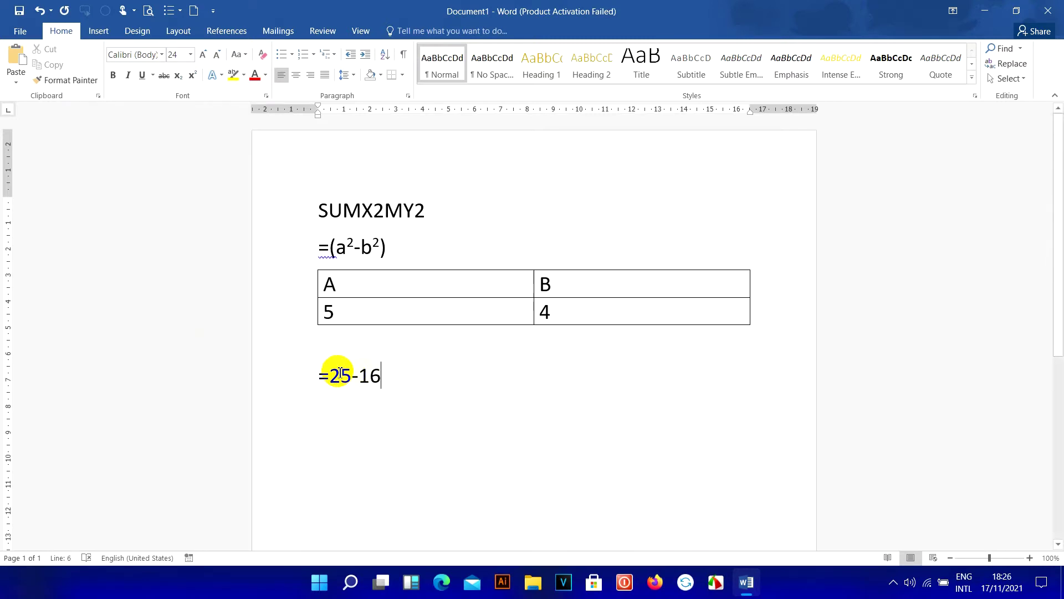
pyautogui.write('=>9')
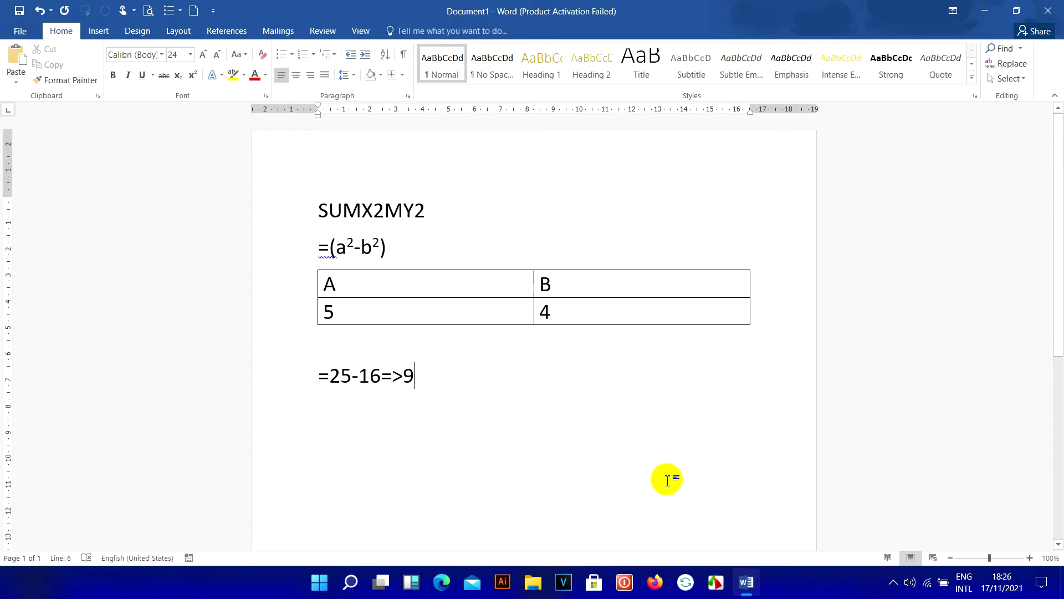
# Launch the program from the Win+R Run box, bringing up Excel.
pyautogui.press('super+r')
pyautogui.write('winword')
pyautogui.press('Return')
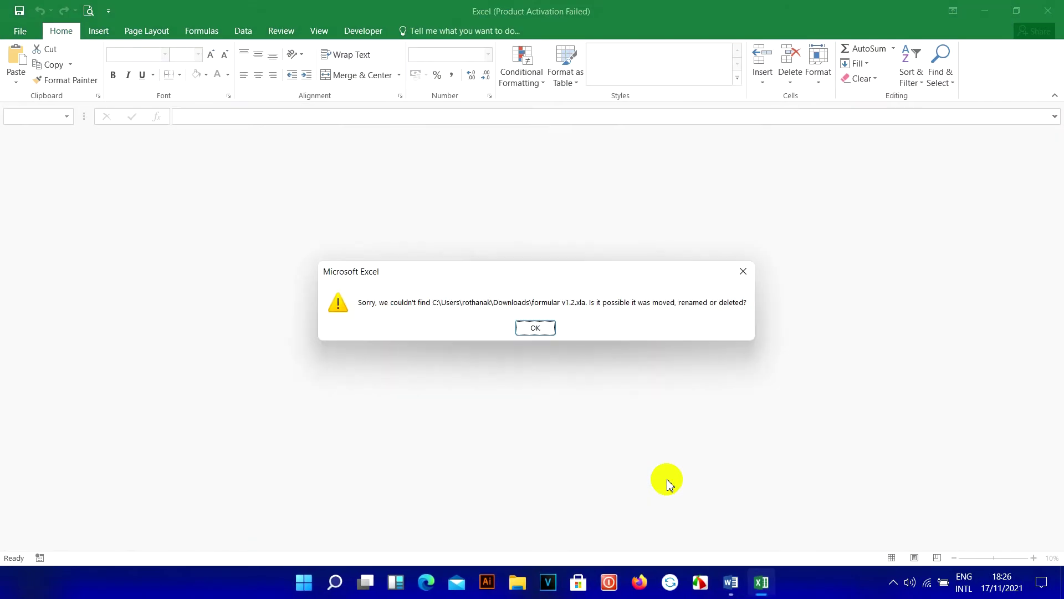
# Dismiss the missing add-in and default-program prompts and create a blank workbook.
pyautogui.click(524, 330)
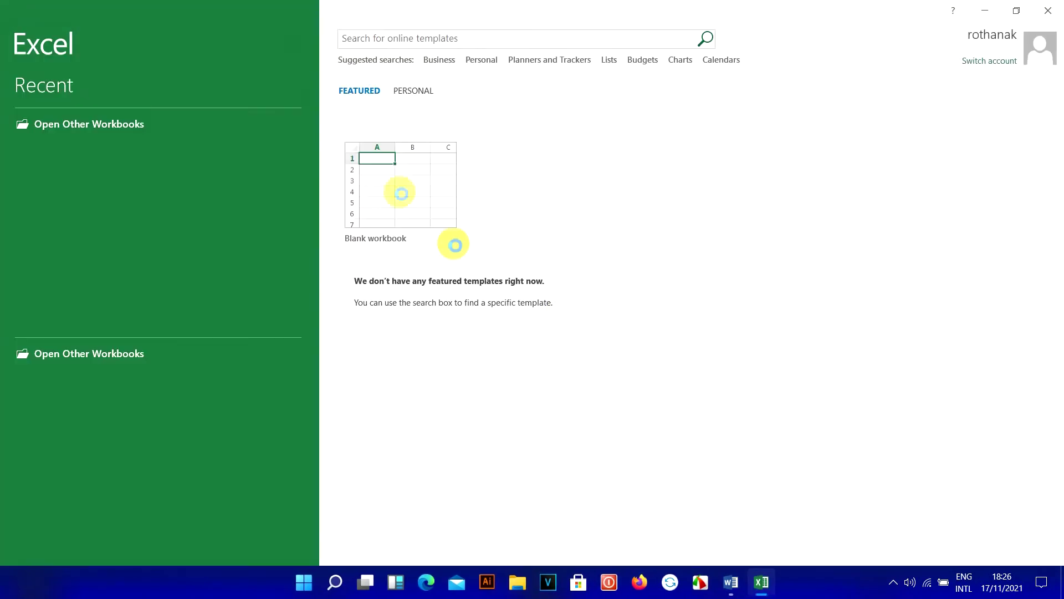
pyautogui.click(557, 336)
pyautogui.click(423, 192)
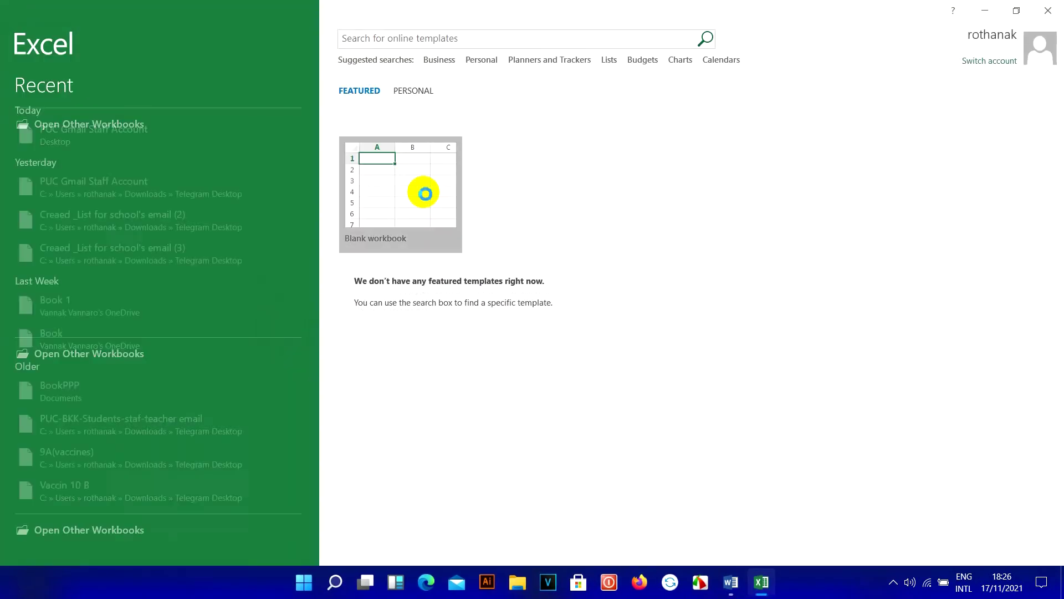
pyautogui.click(398, 280)
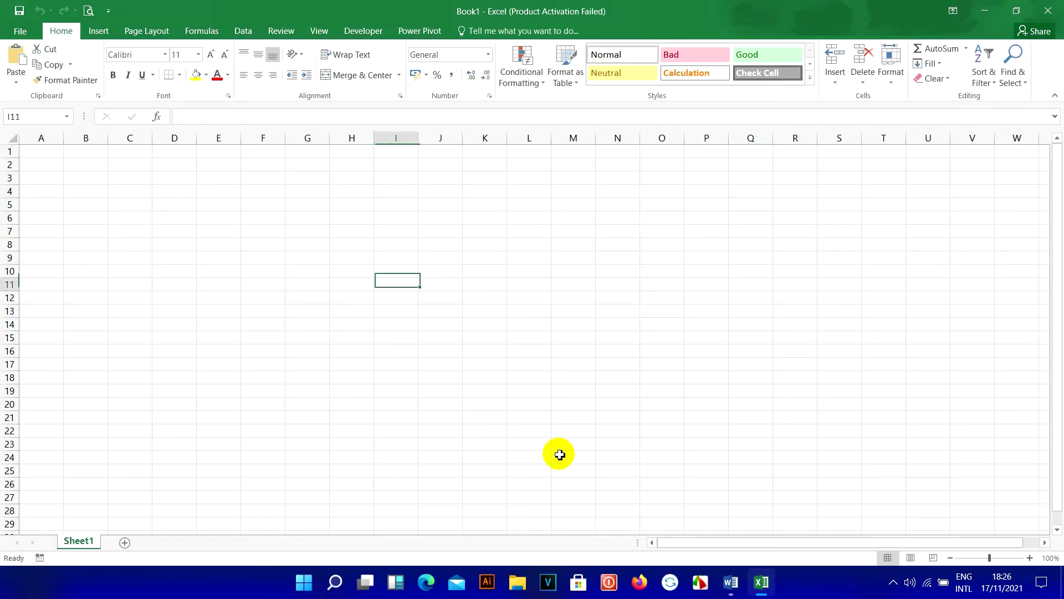
# Close the activation prompt and zoom in on the Book1 sheet.
pyautogui.click(730, 582)
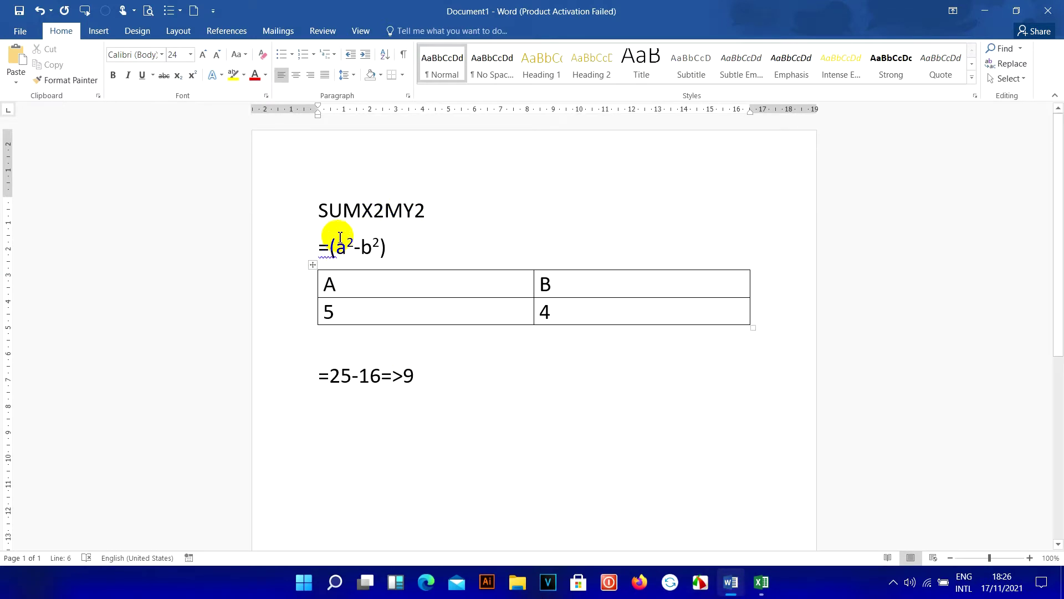
pyautogui.click(762, 582)
pyautogui.click(672, 425)
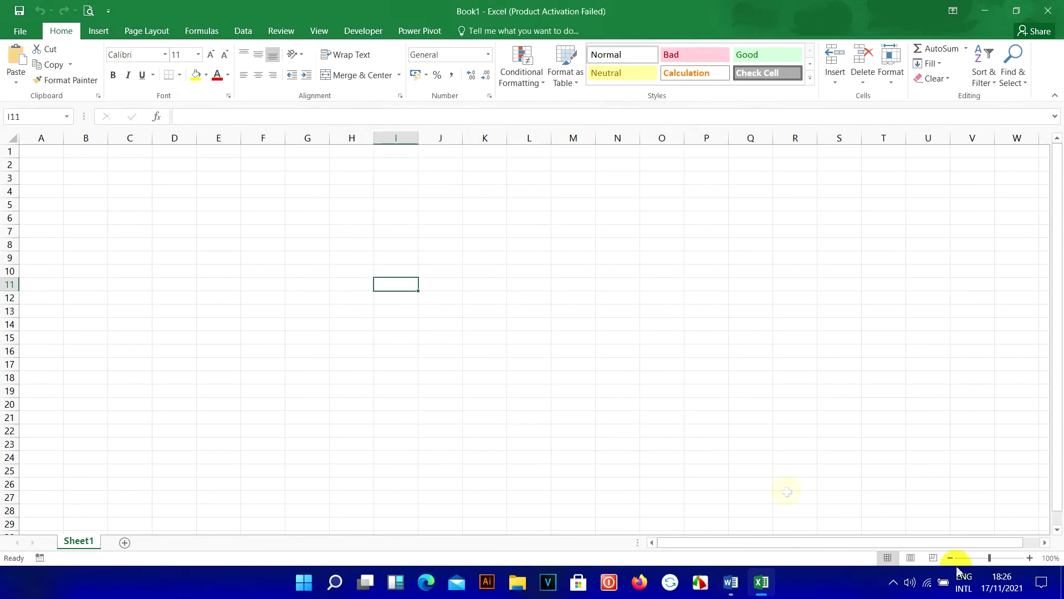
pyautogui.moveTo(990, 558); pyautogui.dragTo(998, 558)
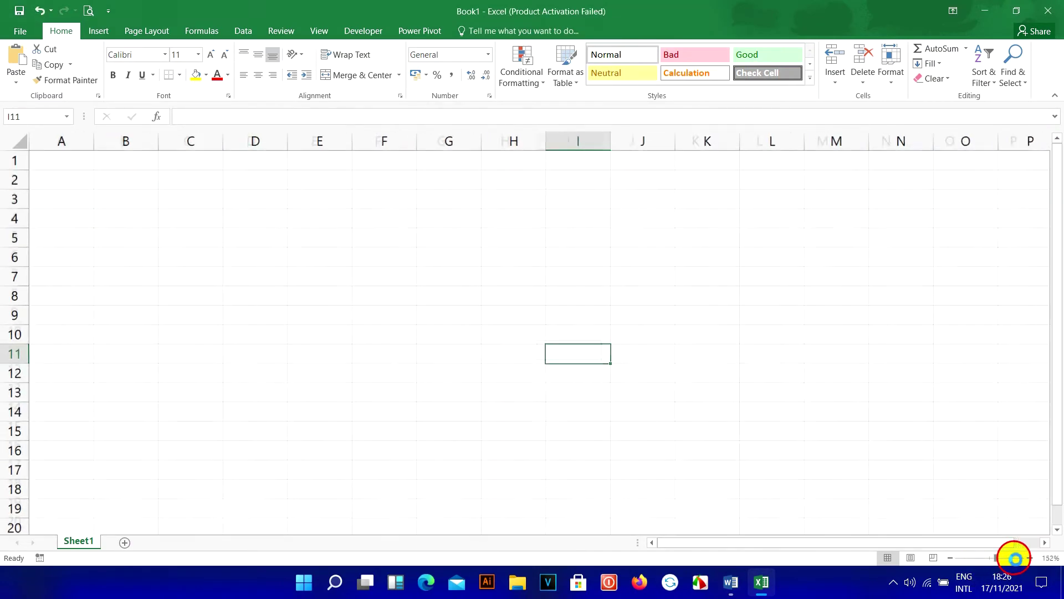
pyautogui.click(139, 234)
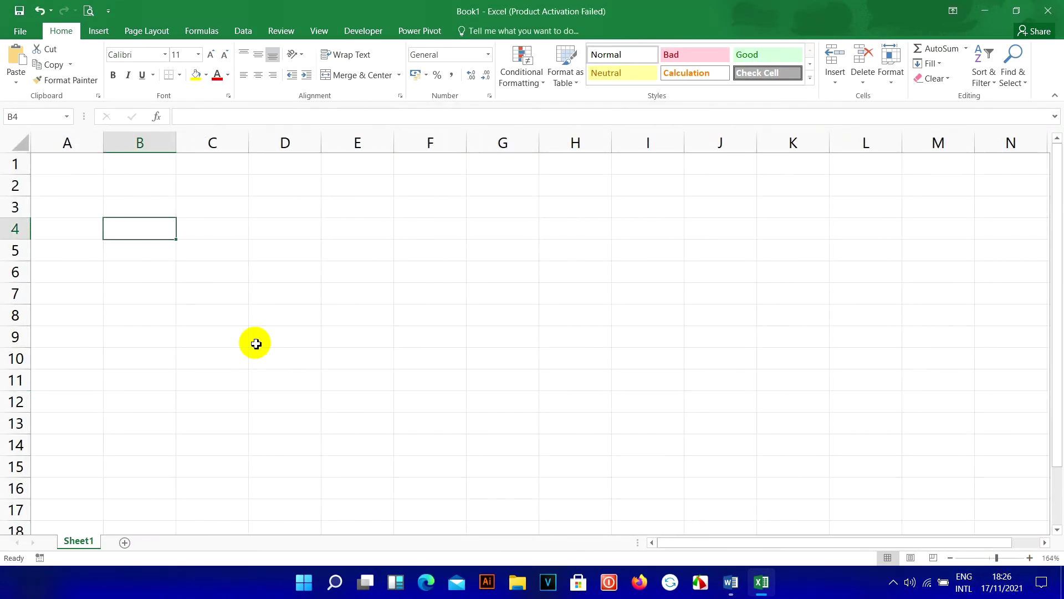
# Enter headers A and B over values 5 and 4, plus a Result heading.
pyautogui.write('A')
pyautogui.press('Right')
pyautogui.write('B')
pyautogui.press('Return')
pyautogui.press('Left')
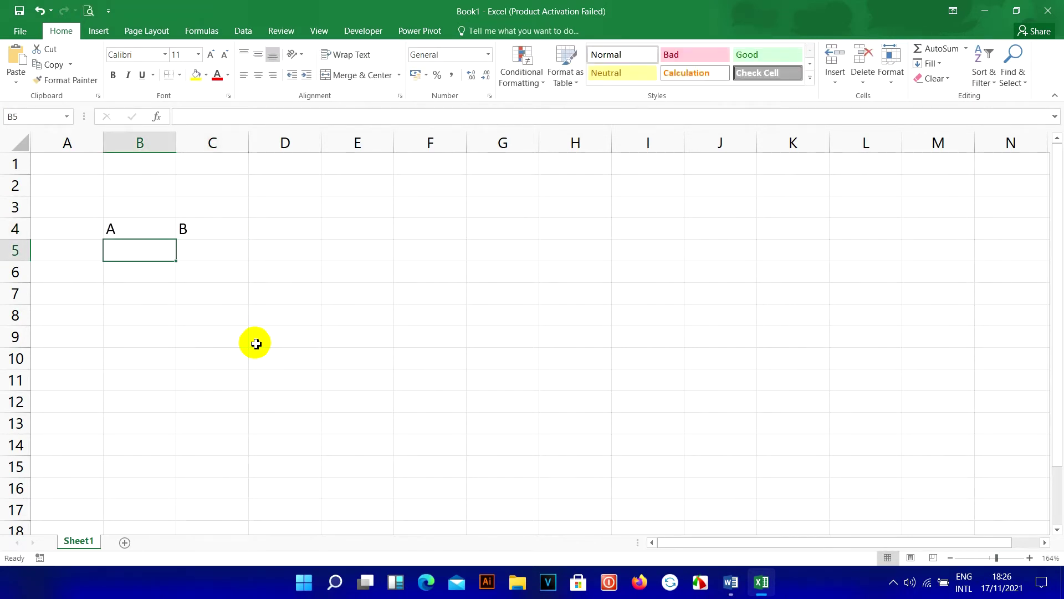
pyautogui.write('5')
pyautogui.press('Right')
pyautogui.write('4')
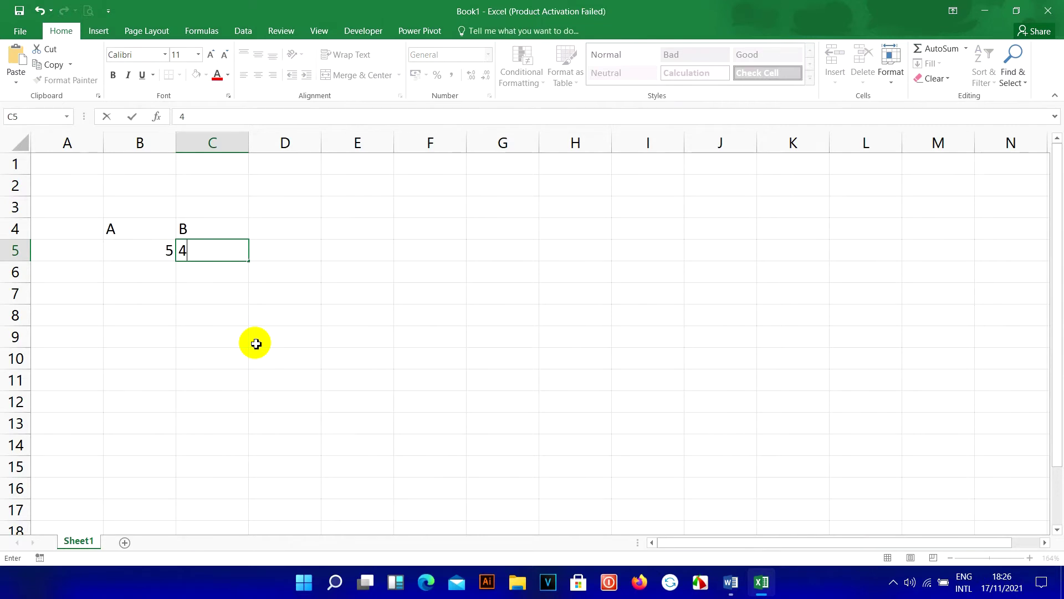
pyautogui.press('Right')
pyautogui.press('Right')
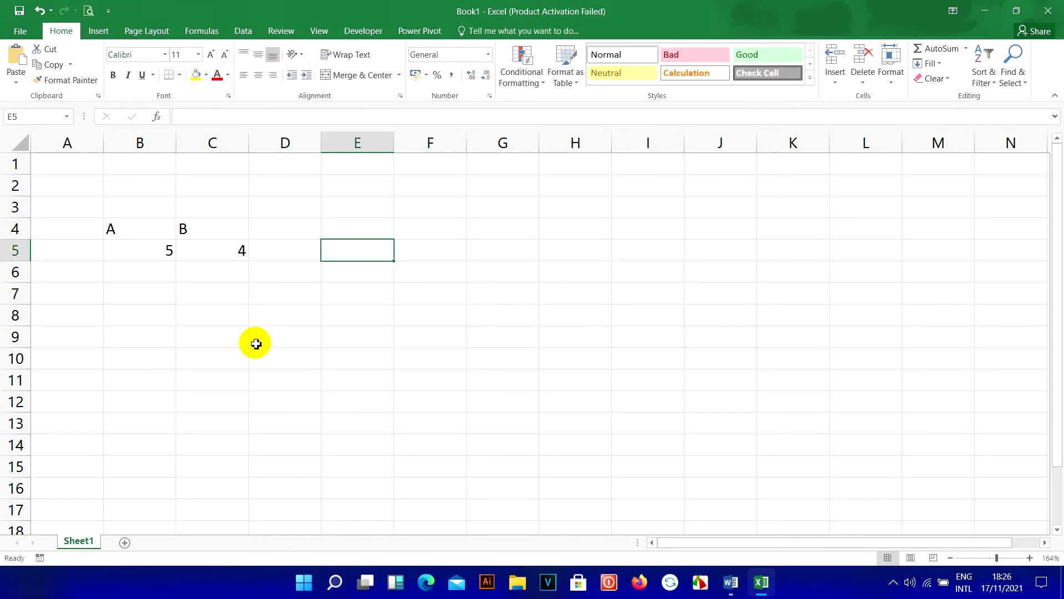
pyautogui.press('Up')
pyautogui.write('Result')
pyautogui.press('Return')
# Enter =SUMX2MY2(B5,C5) under Result, which returns 9.
pyautogui.write('=')
pyautogui.write('Sum')
pyautogui.write('m')
pyautogui.press('BackSpace')
pyautogui.write('x')
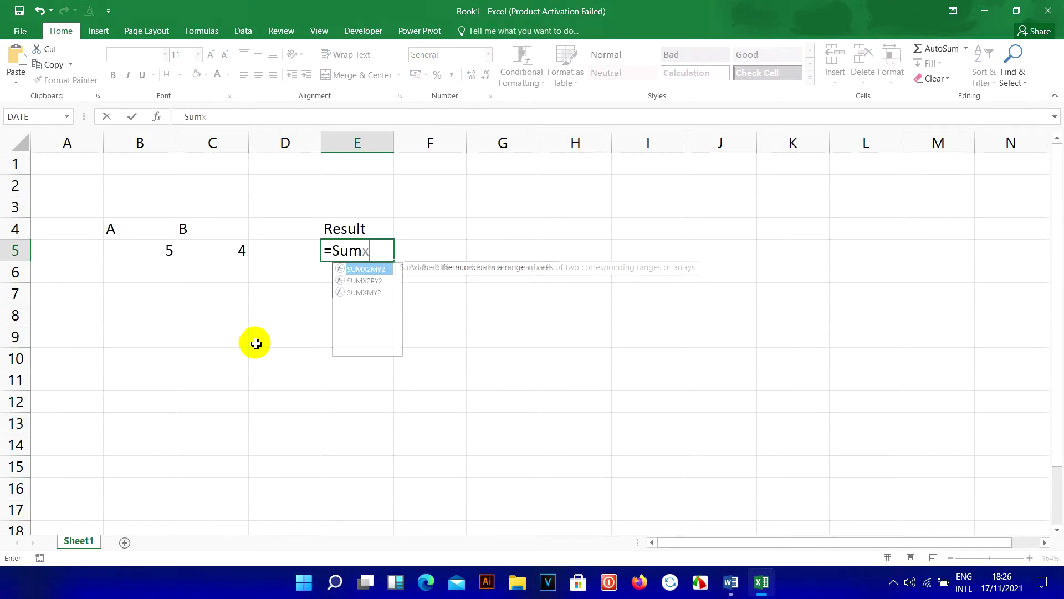
pyautogui.write('2')
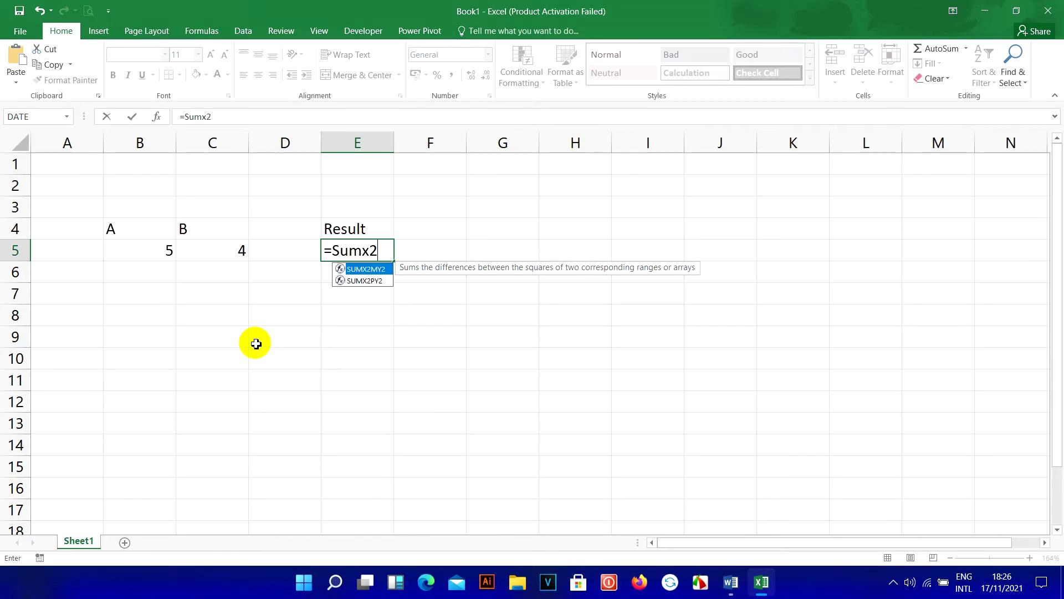
pyautogui.doubleClick(376, 270)
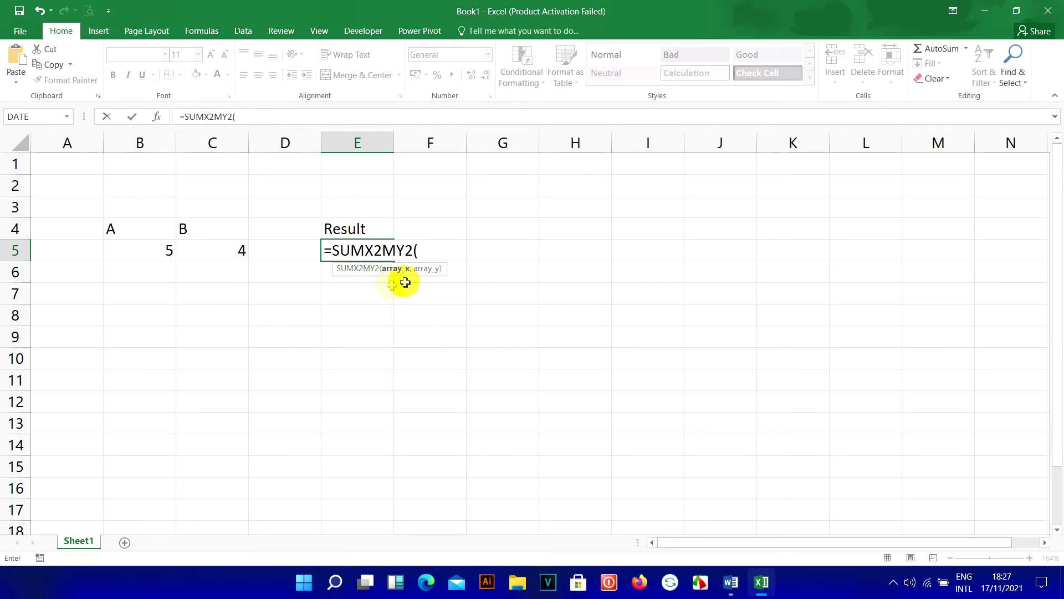
pyautogui.click(123, 253)
pyautogui.write(',')
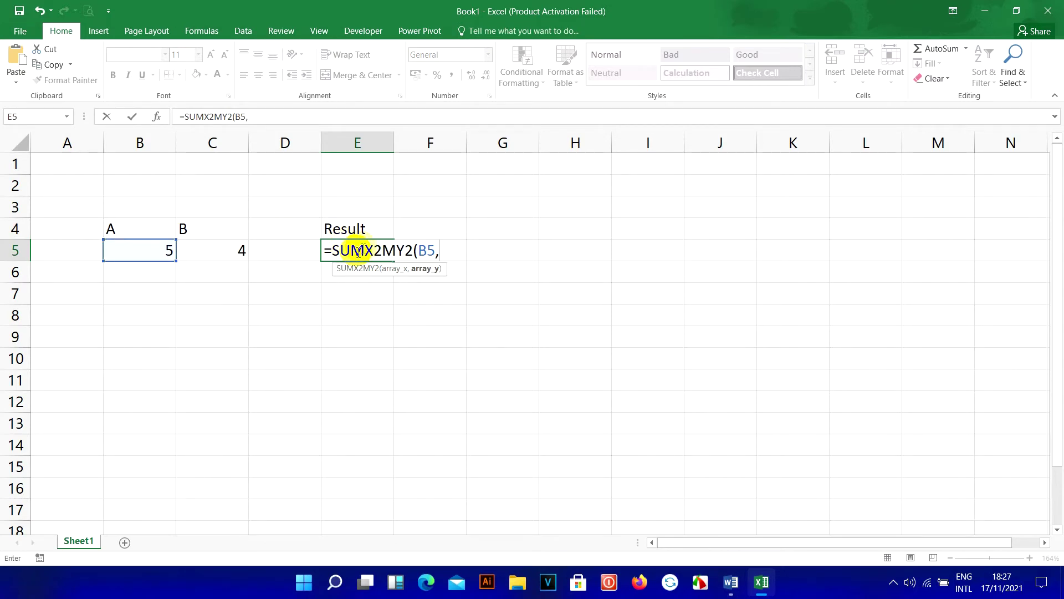
pyautogui.click(234, 252)
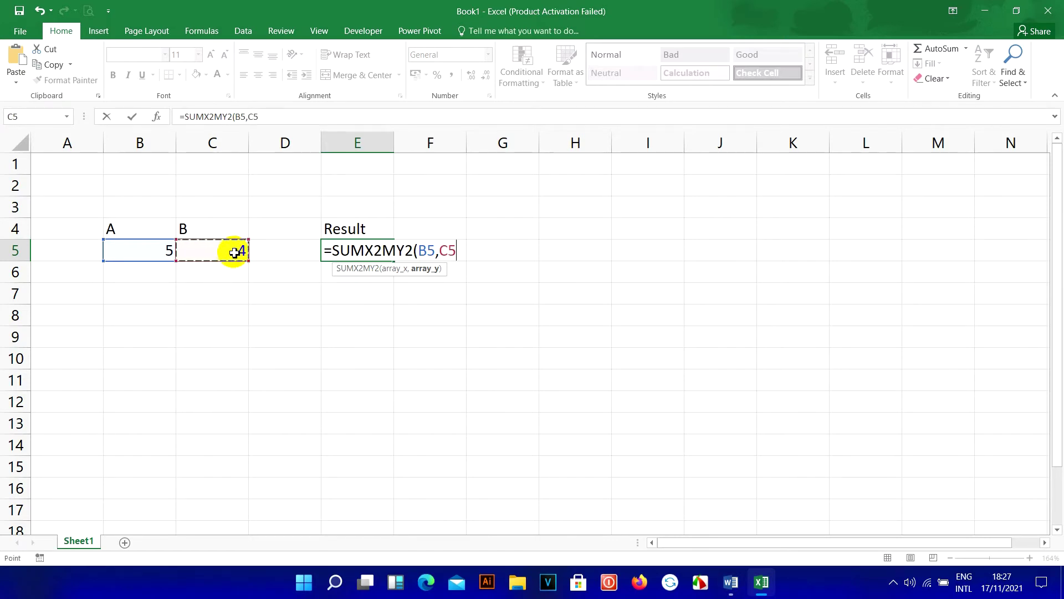
pyautogui.write(')')
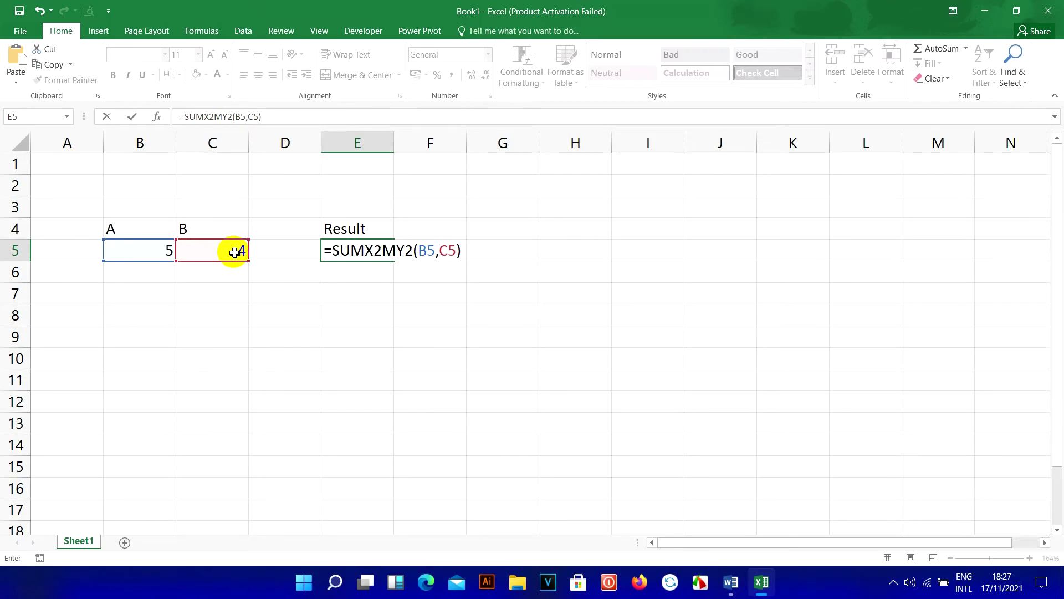
pyautogui.press('Return')
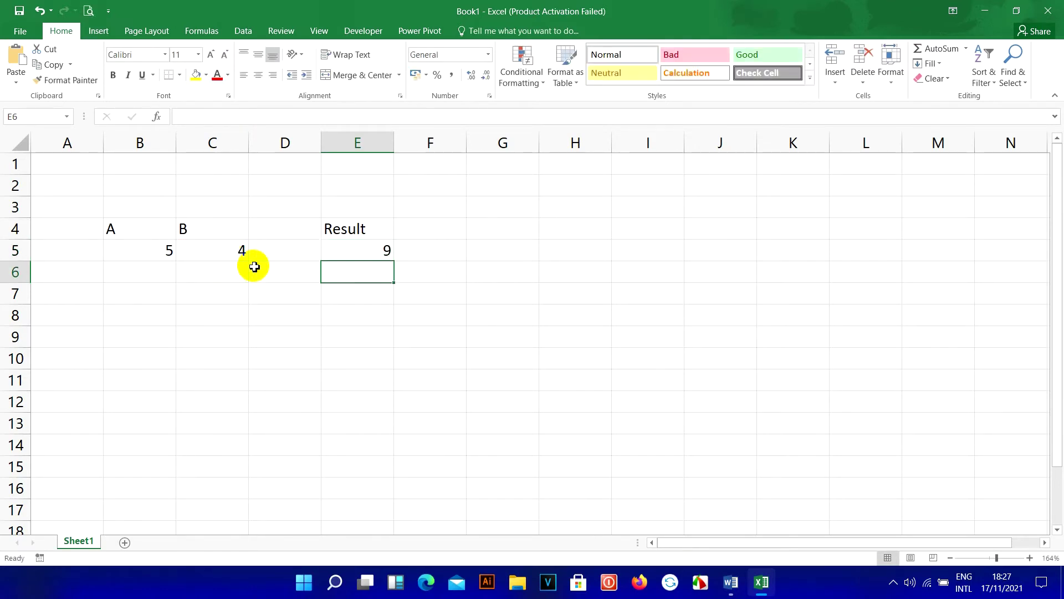
pyautogui.click(351, 255)
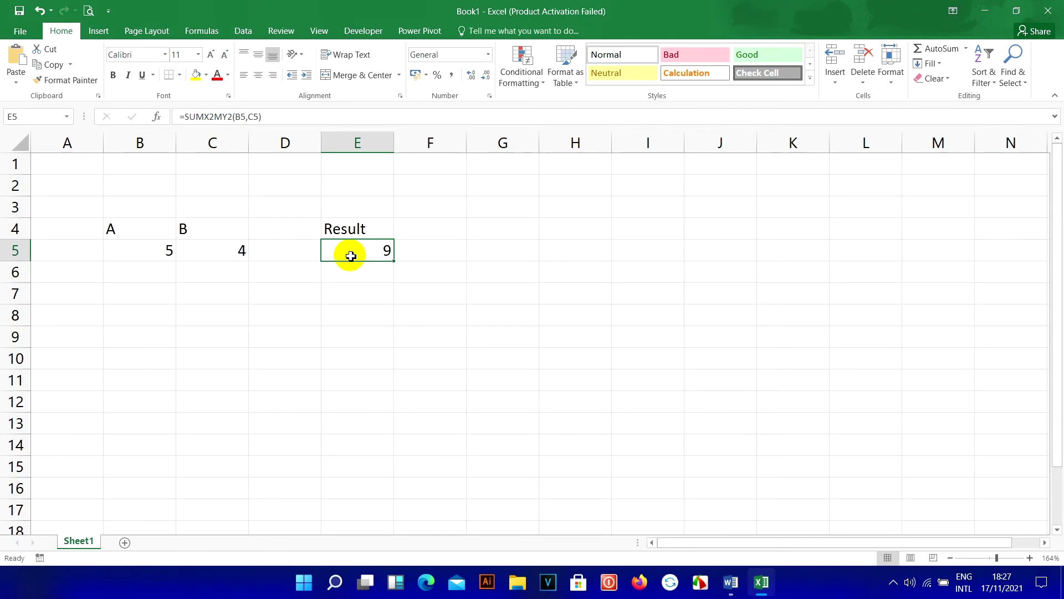
# Back in Word, highlight the =25-16=>9 line and the table's 5 and 4 row.
pyautogui.click(731, 582)
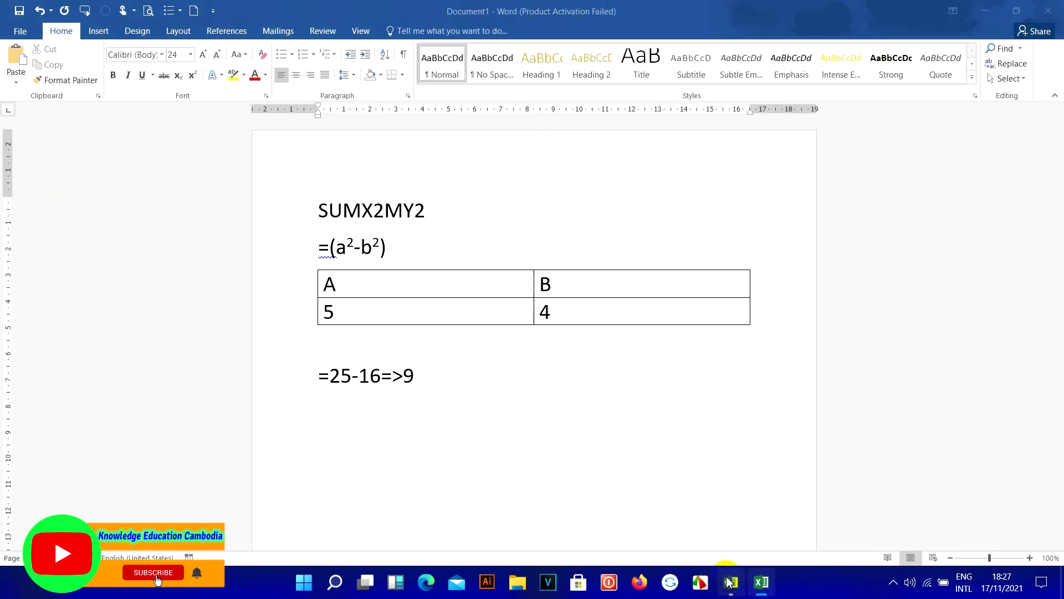
pyautogui.click(254, 384)
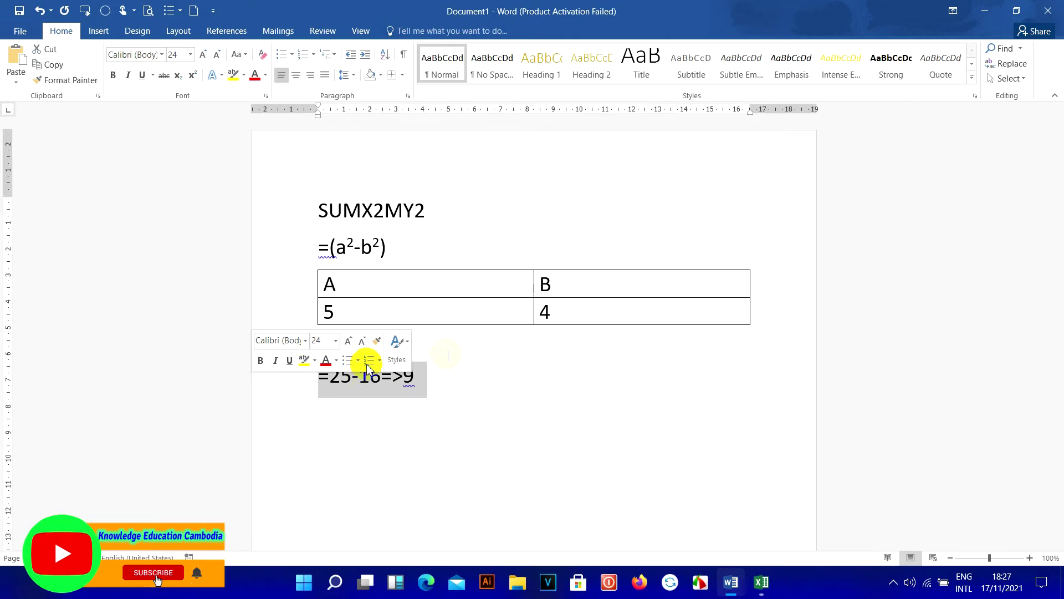
pyautogui.click(761, 582)
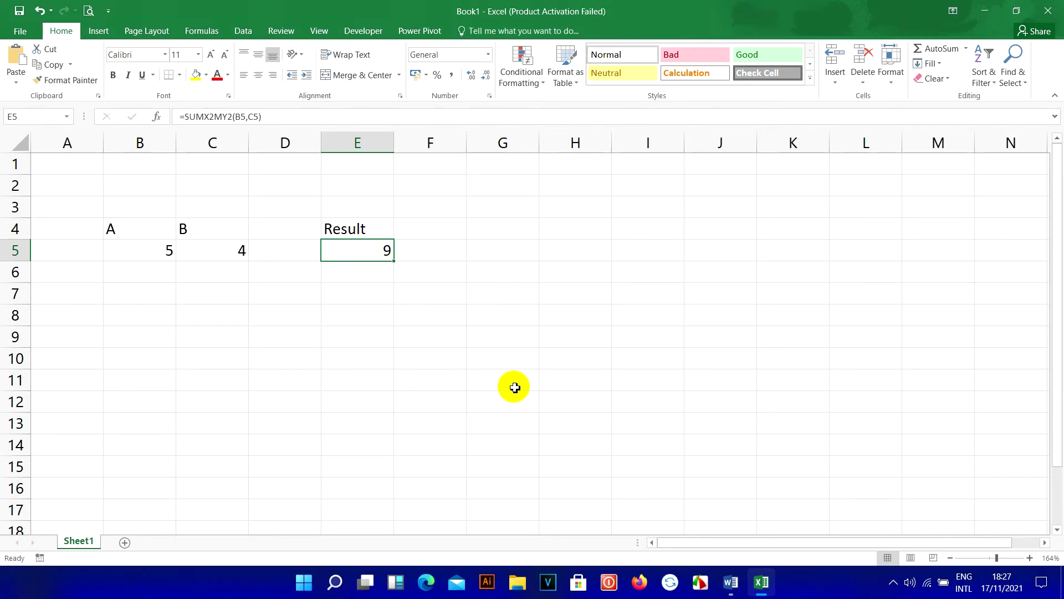
pyautogui.click(730, 582)
pyautogui.click(344, 297)
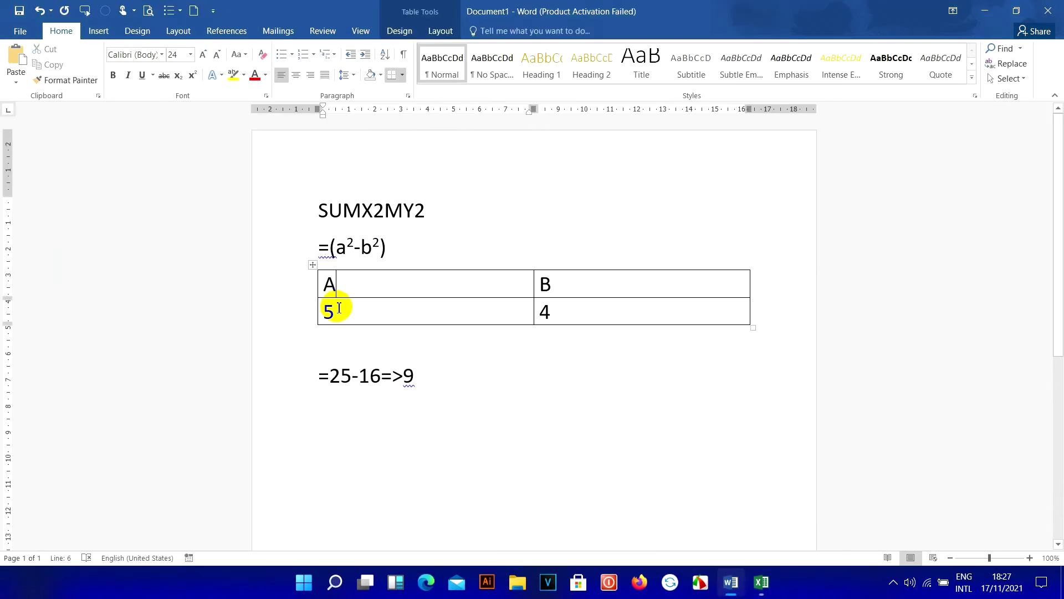
pyautogui.moveTo(340, 302); pyautogui.dragTo(573, 320)
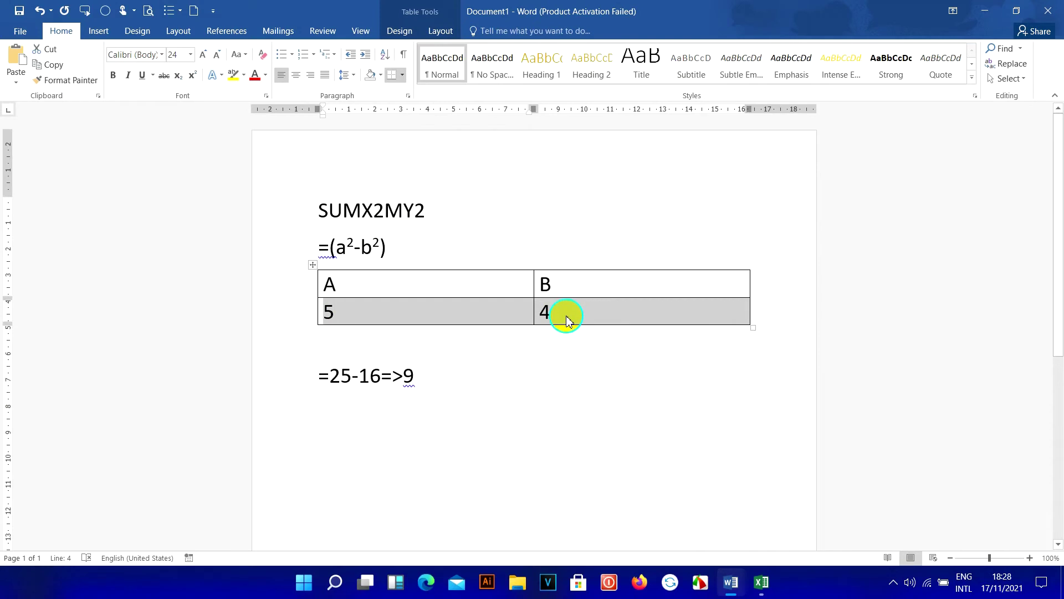
# Insert a new empty row below the table's 5 and 4 row.
pyautogui.rightClick(567, 317)
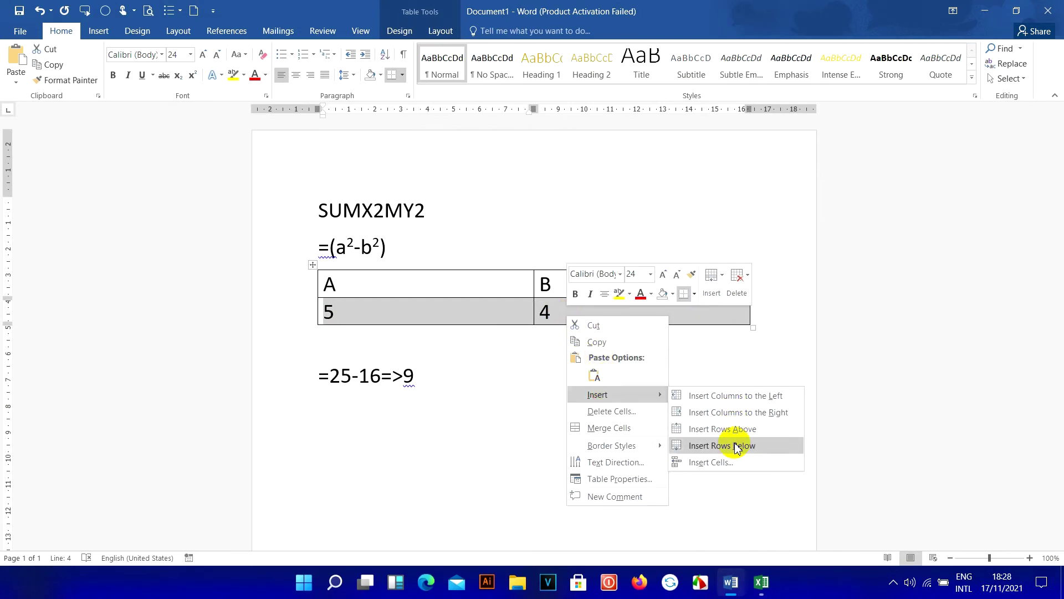
pyautogui.click(722, 446)
pyautogui.click(383, 336)
pyautogui.write('5')
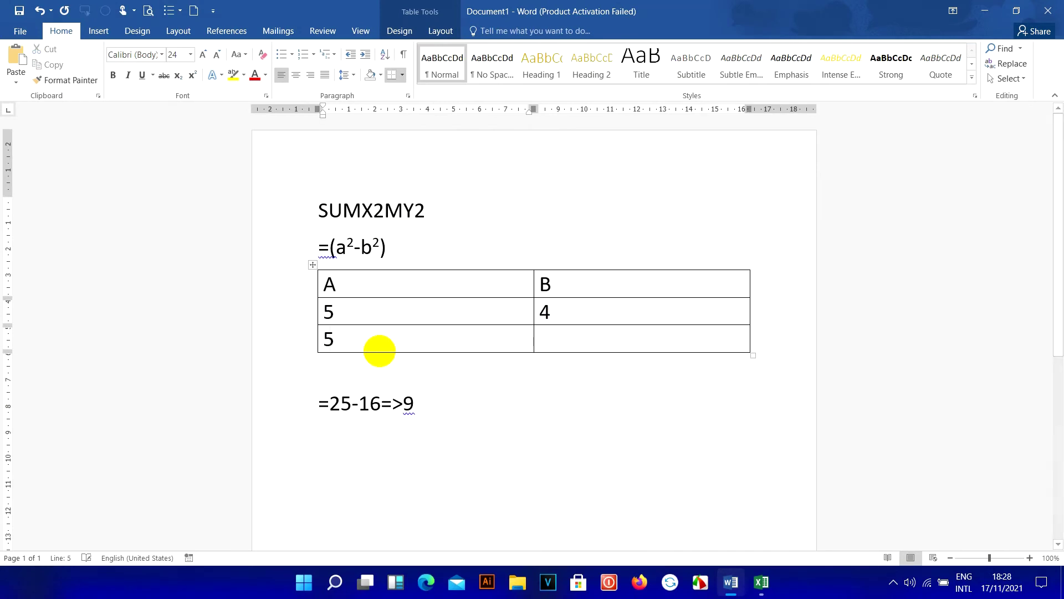
# Fill the new row with 6 under A and 4 under B.
pyautogui.press('BackSpace')
pyautogui.write('4')
pyautogui.press('Tab')
pyautogui.write('3')
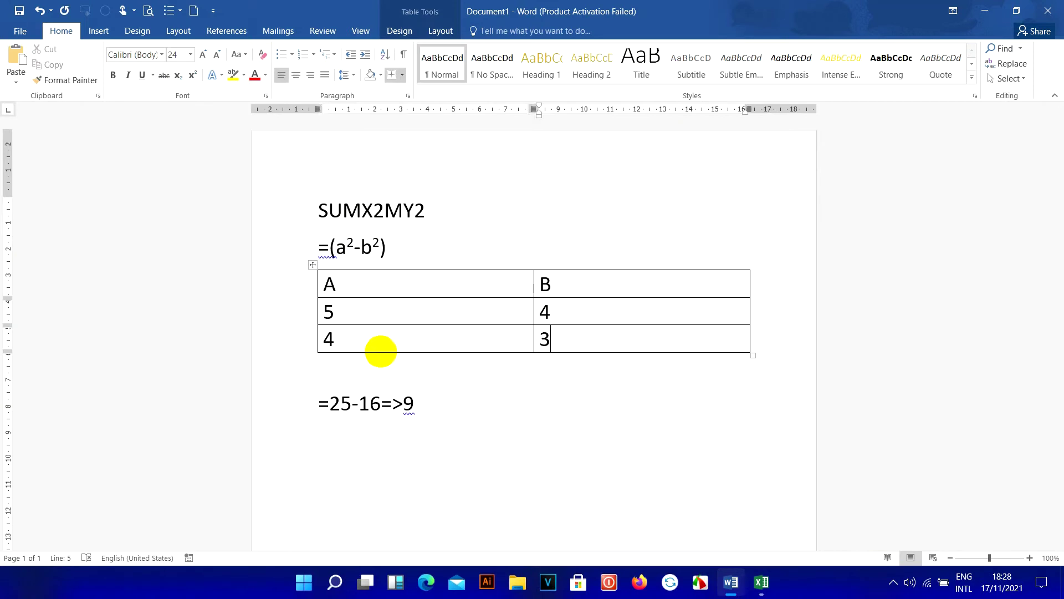
pyautogui.click(372, 341)
pyautogui.press('BackSpace')
pyautogui.write('6')
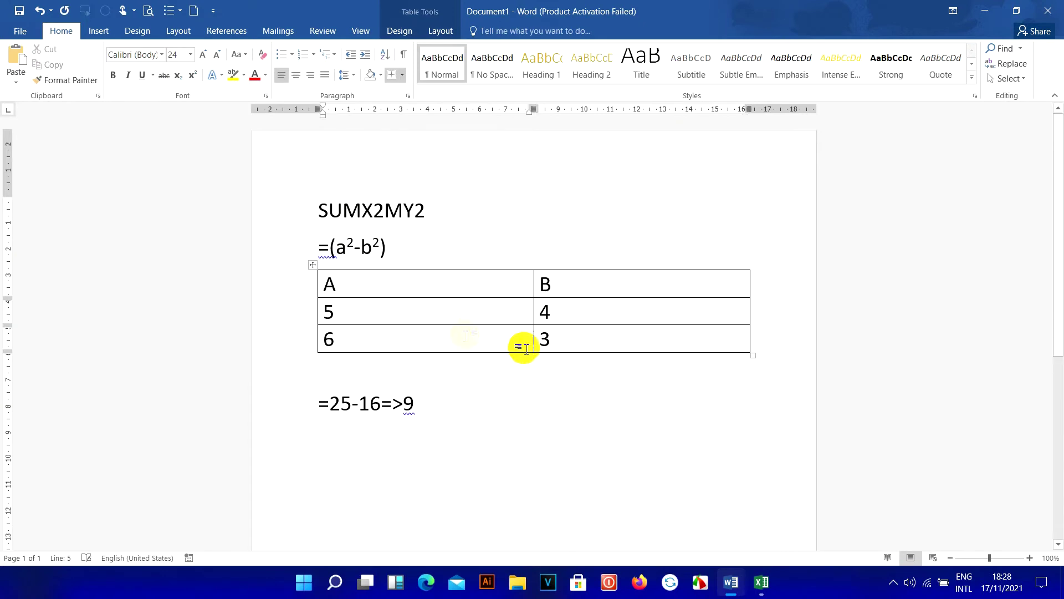
pyautogui.doubleClick(557, 341)
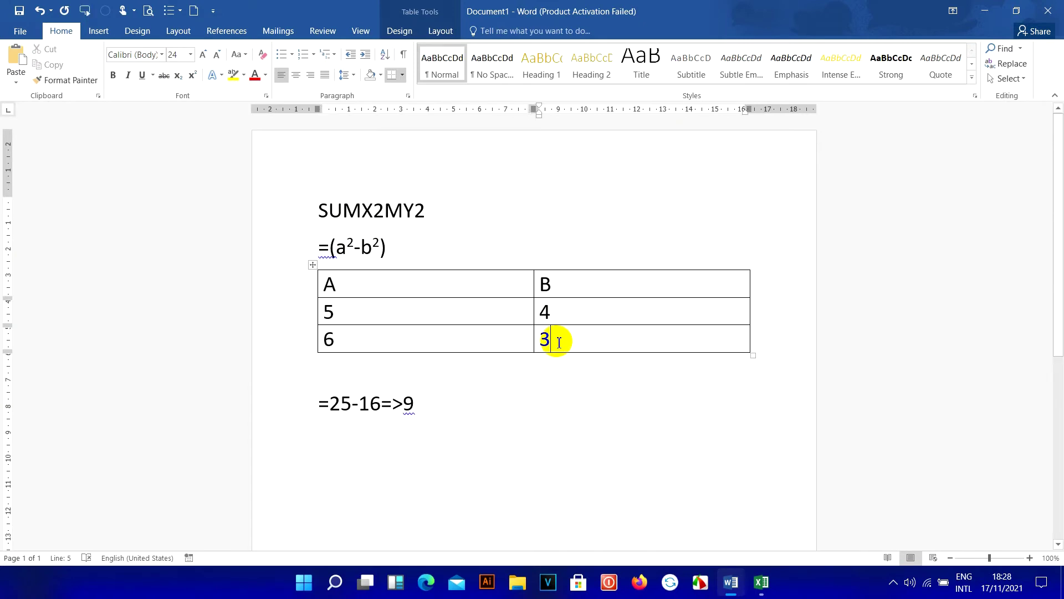
pyautogui.press('BackSpace')
pyautogui.write('4')
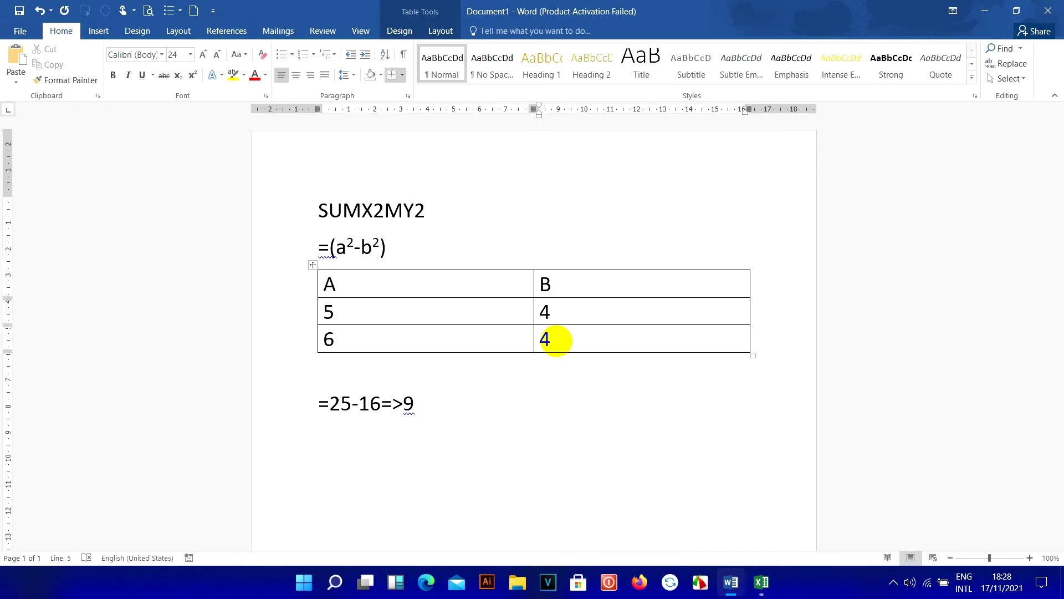
pyautogui.click(410, 258)
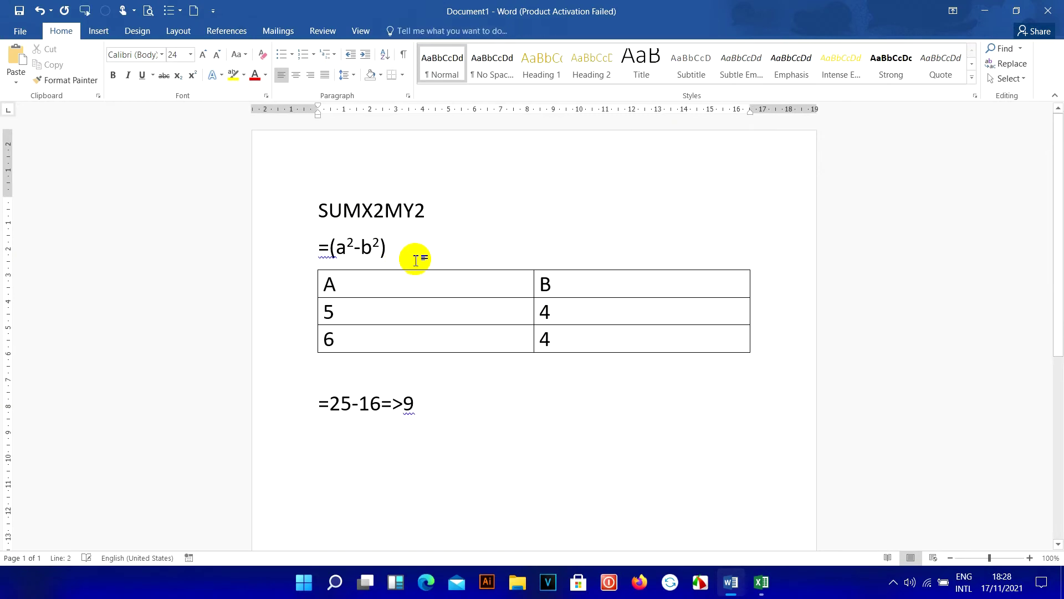
# Append + (a²-b²) to the formula with superscript exponents.
pyautogui.write('+ (a')
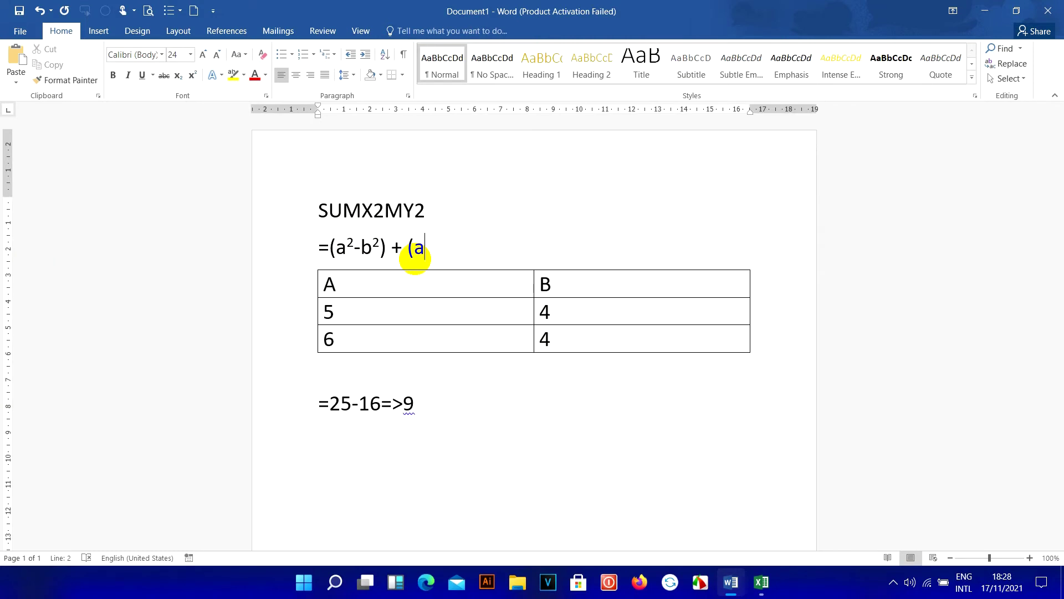
pyautogui.hotkey('ctrl', 'shift', '=')
pyautogui.write('2')
pyautogui.hotkey('ctrl', 'shift', '=')
pyautogui.write('b')
pyautogui.press('BackSpace')
pyautogui.hotkey('ctrl', 'shift', '=')
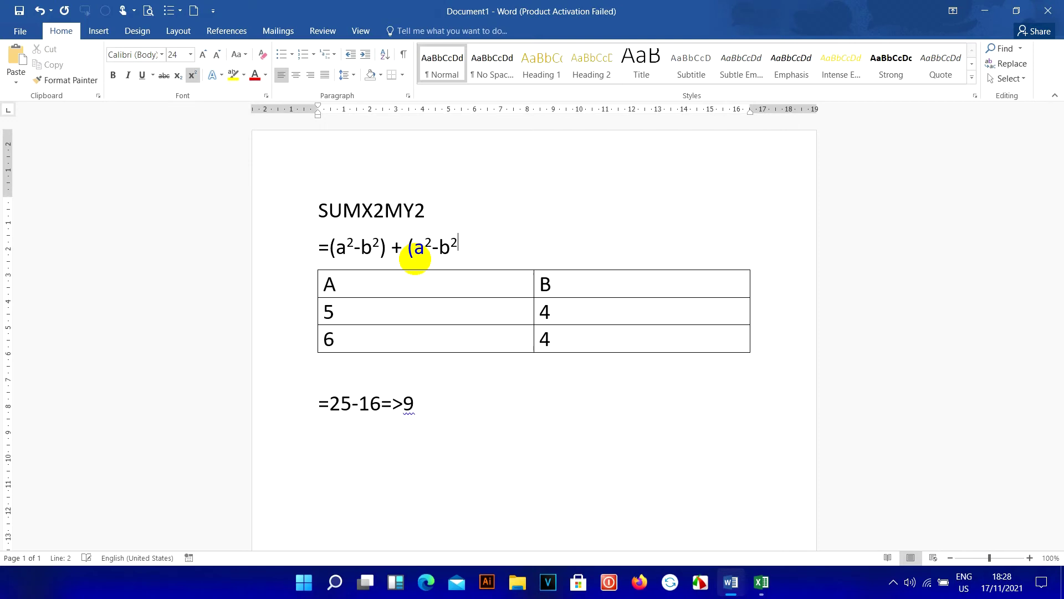
pyautogui.hotkey('ctrl', 'shift', '=')
pyautogui.write(')')
# Highlight the table's 5 and 4 row and its 6 and 4 row.
pyautogui.click(440, 314)
pyautogui.moveTo(439, 314); pyautogui.dragTo(577, 313)
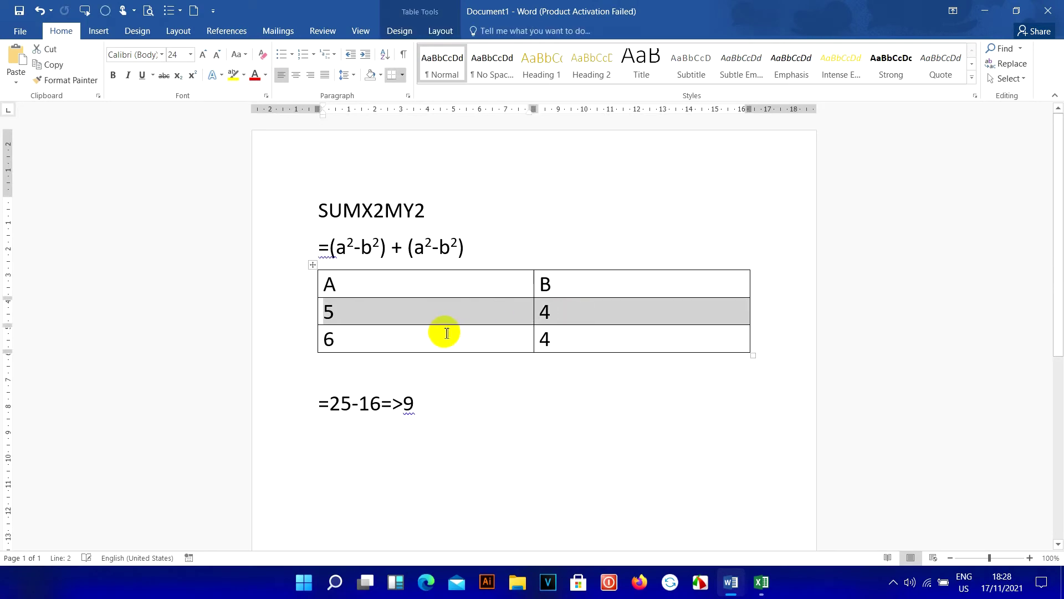
pyautogui.click(477, 343)
pyautogui.moveTo(476, 344); pyautogui.dragTo(551, 340)
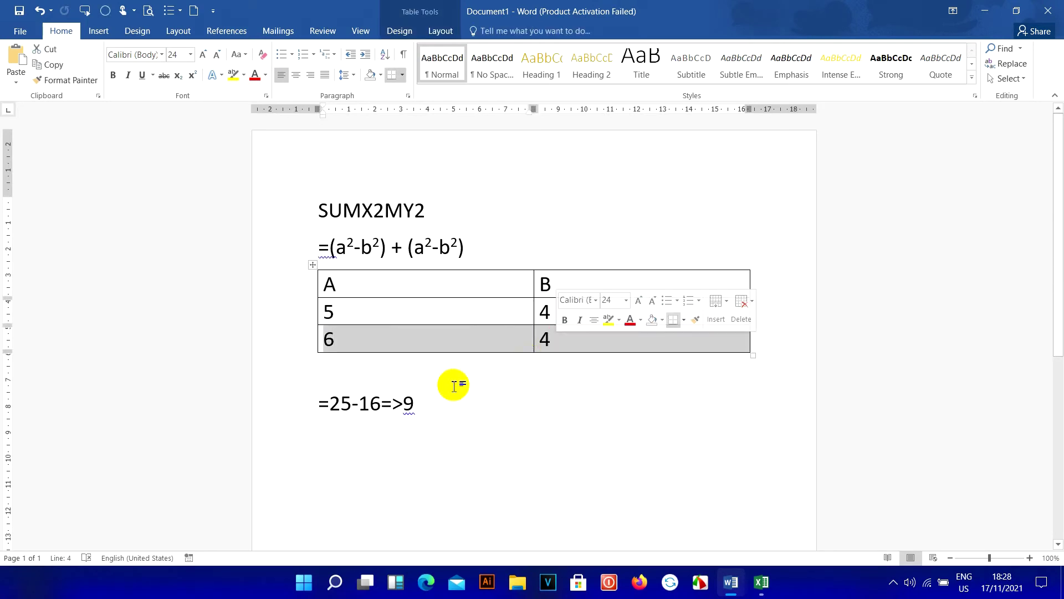
pyautogui.click(431, 407)
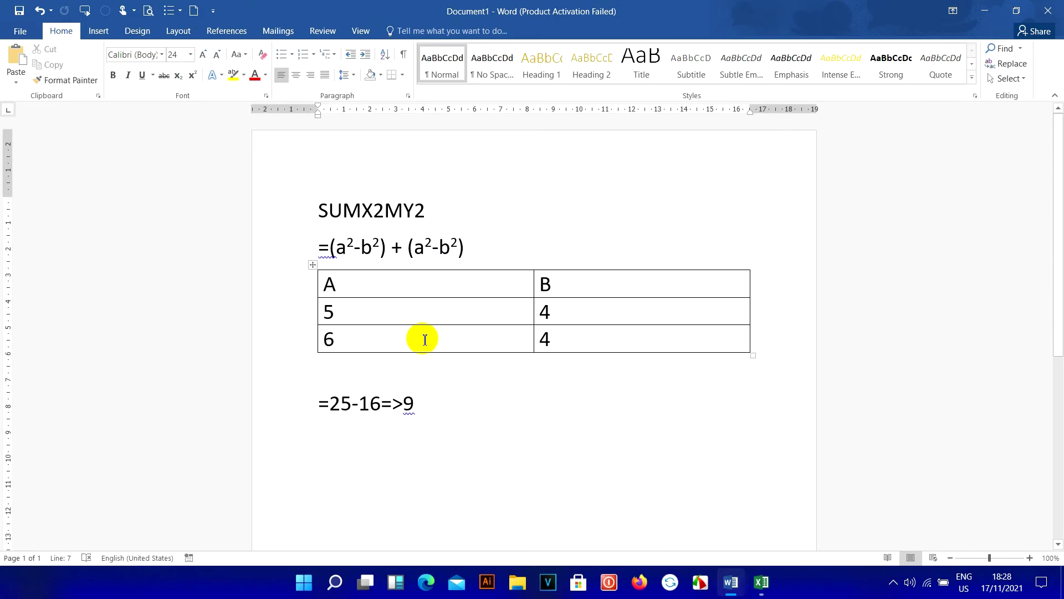
# Add the second working line =36-16=20 below =25-16=>9.
pyautogui.press('Return')
pyautogui.write('=')
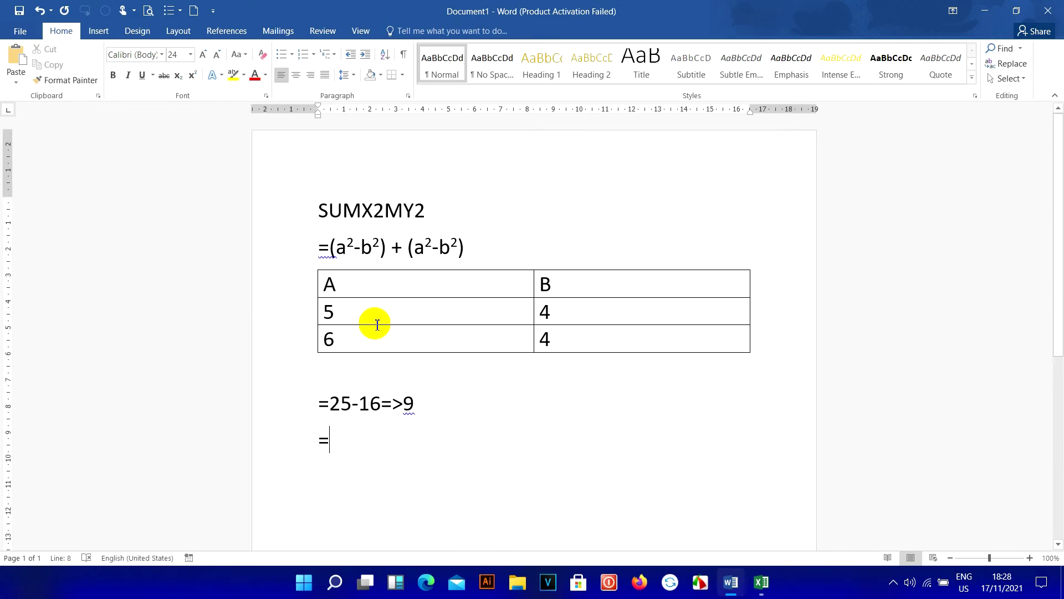
pyautogui.write('4')
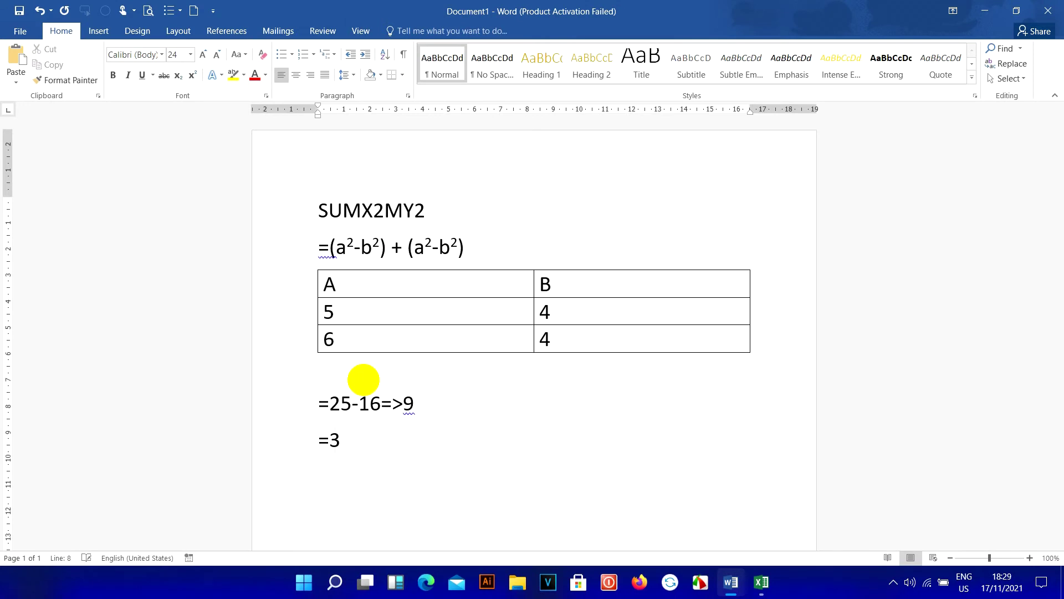
pyautogui.write('6+')
pyautogui.press('BackSpace')
pyautogui.write('5')
pyautogui.write('20')
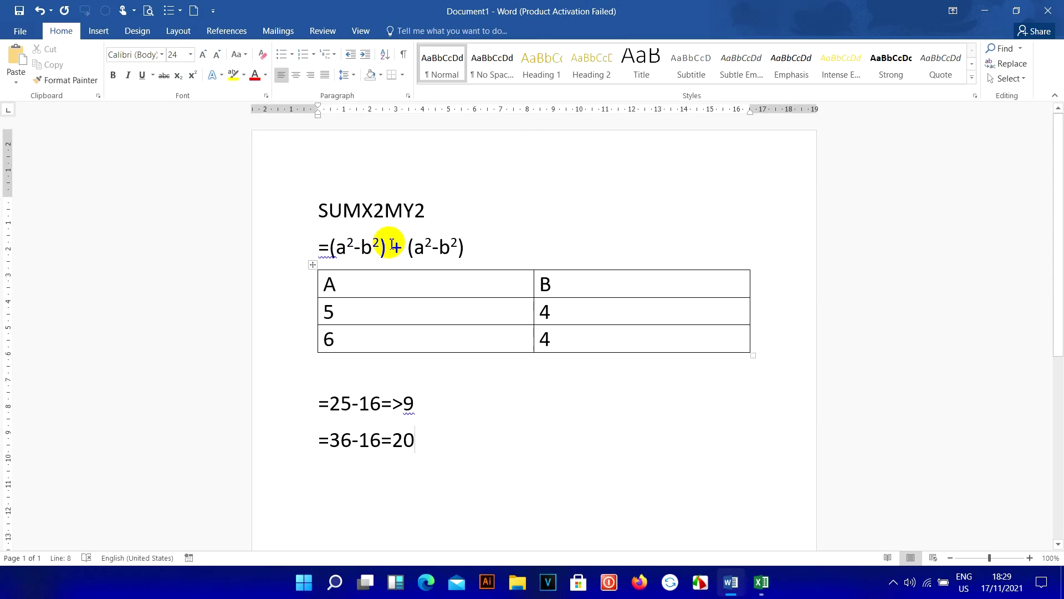
# Highlight both (a²-b²) terms and the two worked lines, then return to Excel.
pyautogui.moveTo(391, 248); pyautogui.dragTo(336, 248)
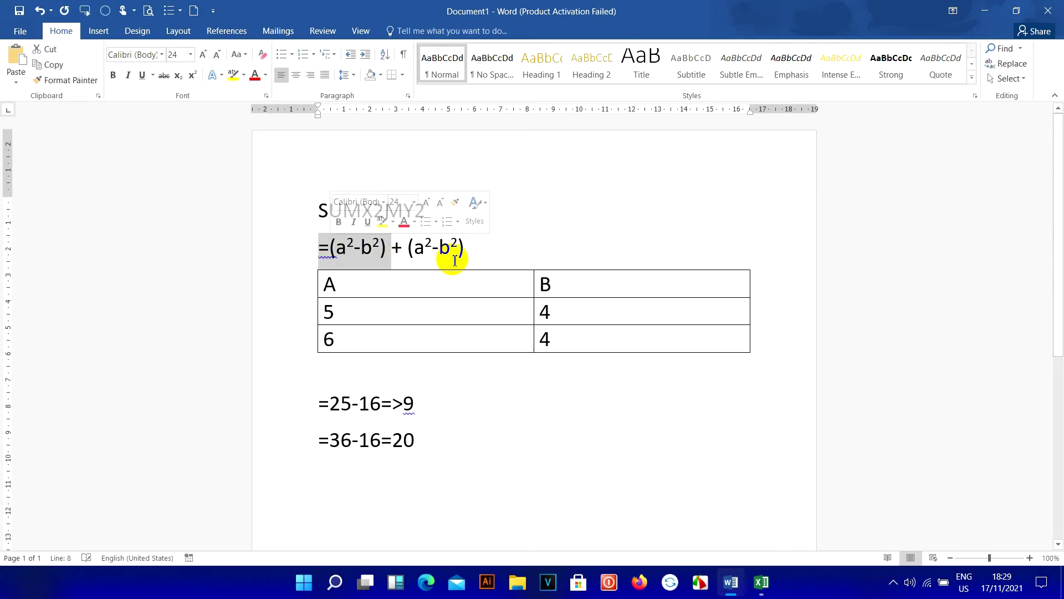
pyautogui.moveTo(464, 248); pyautogui.dragTo(411, 248)
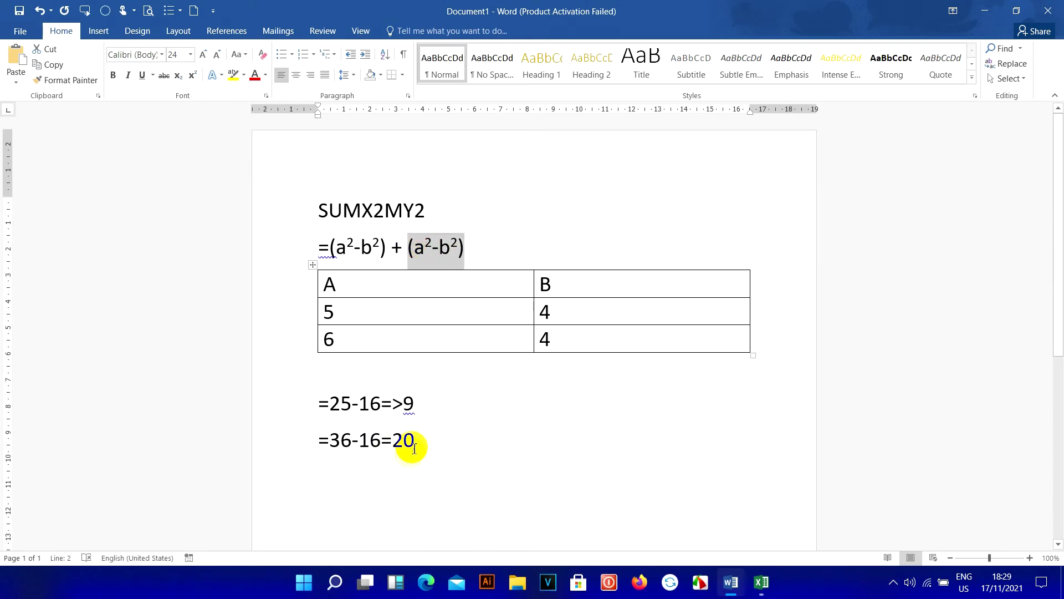
pyautogui.moveTo(420, 433); pyautogui.dragTo(319, 402)
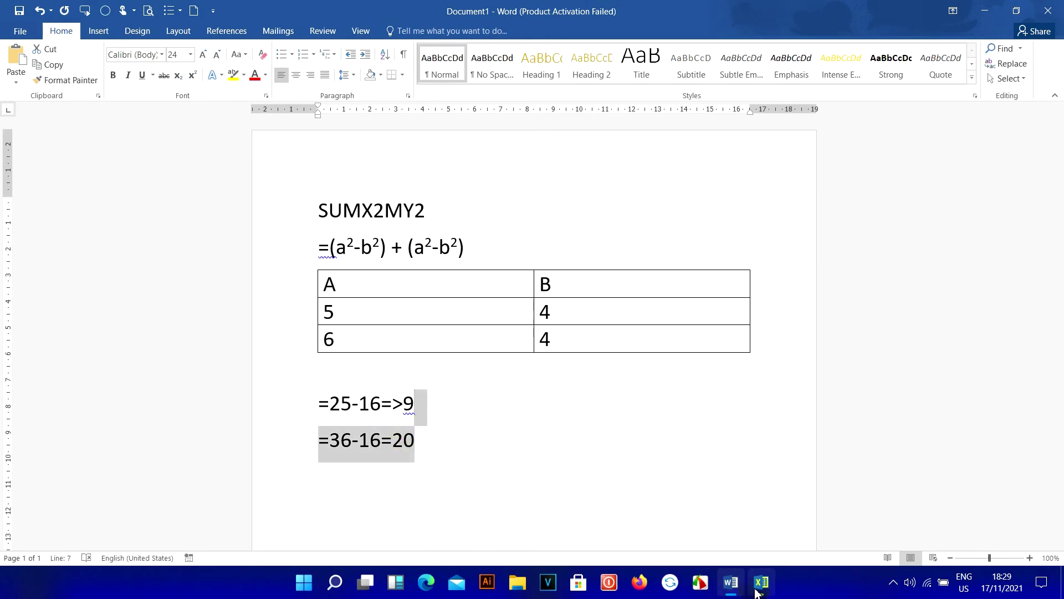
pyautogui.click(762, 582)
# Enter a second data row in Excel: 6 in B6 and 5 in C6.
pyautogui.click(151, 265)
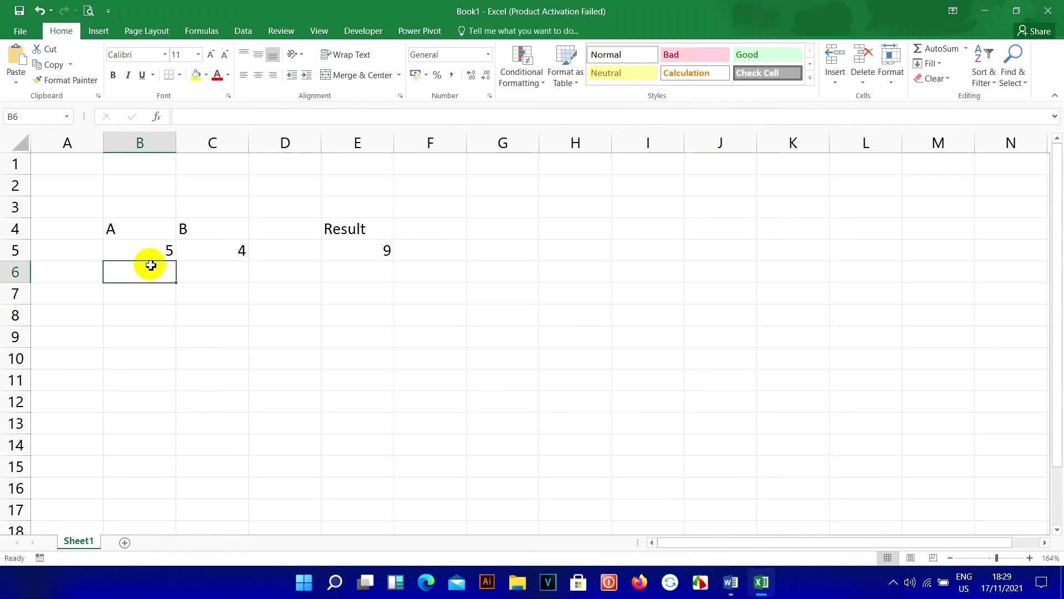
pyautogui.write('6')
pyautogui.click(209, 271)
pyautogui.write('5')
# Replace E5's formula with =SUMX2MY2(B5:B6,C5:C6), giving 20, then return to the Word note.
pyautogui.click(357, 255)
pyautogui.doubleClick(357, 254)
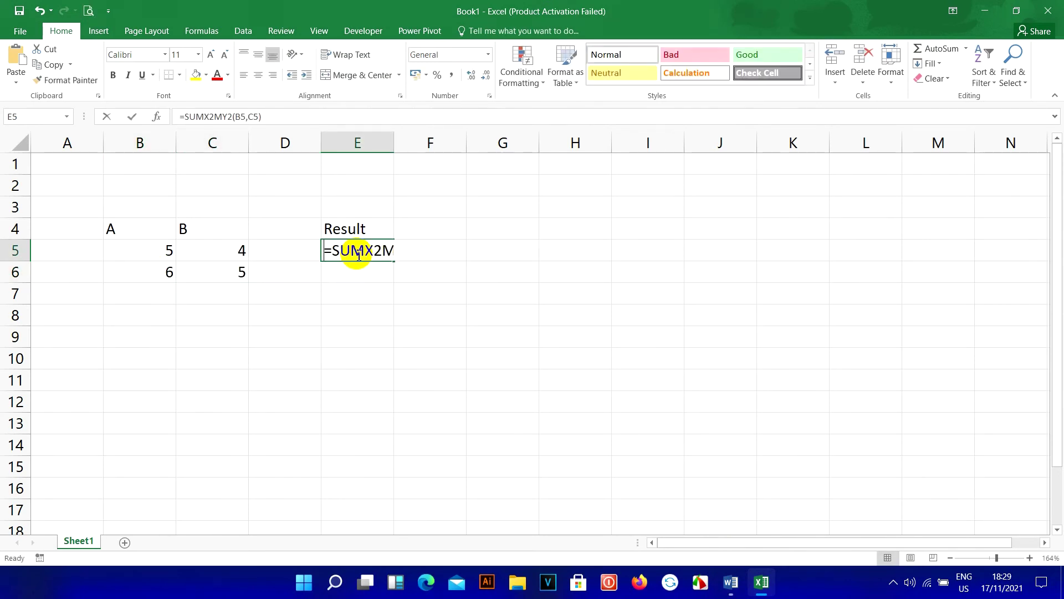
pyautogui.press('Escape')
pyautogui.write('=sy')
pyautogui.press('BackSpace')
pyautogui.write('um')
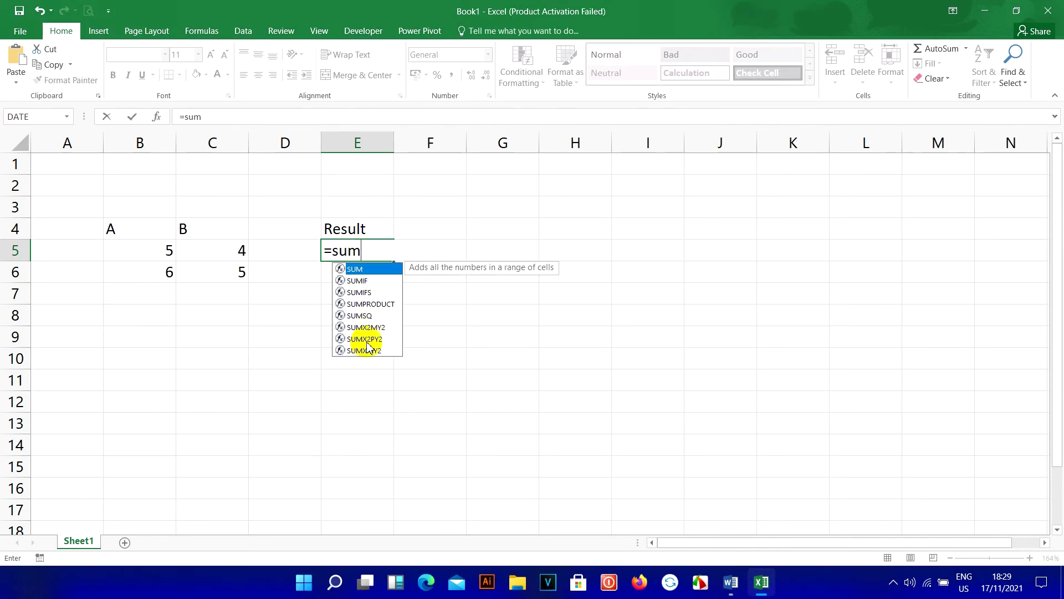
pyautogui.click(381, 328)
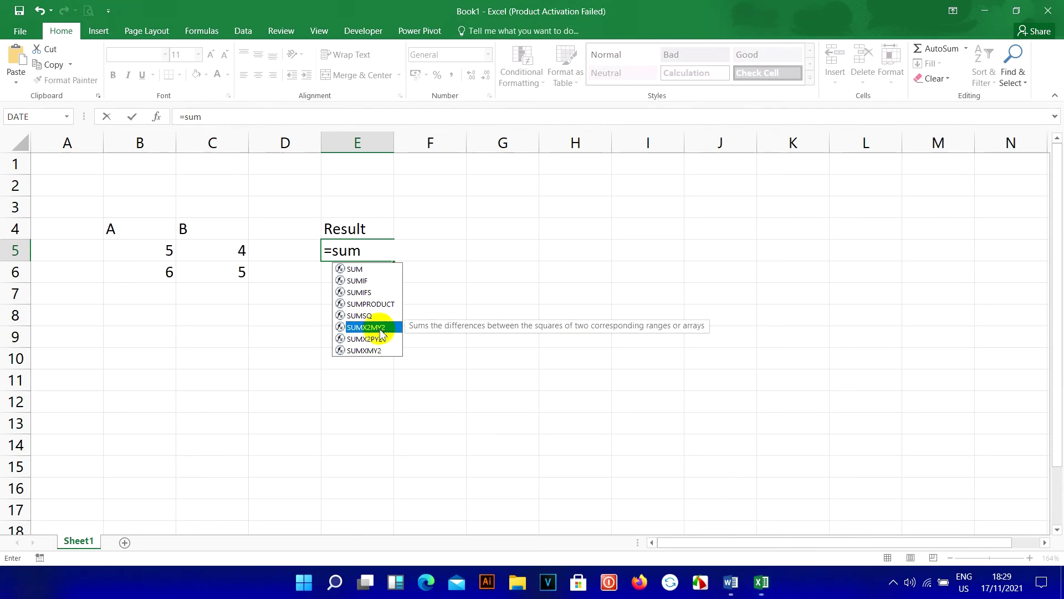
pyautogui.doubleClick(383, 328)
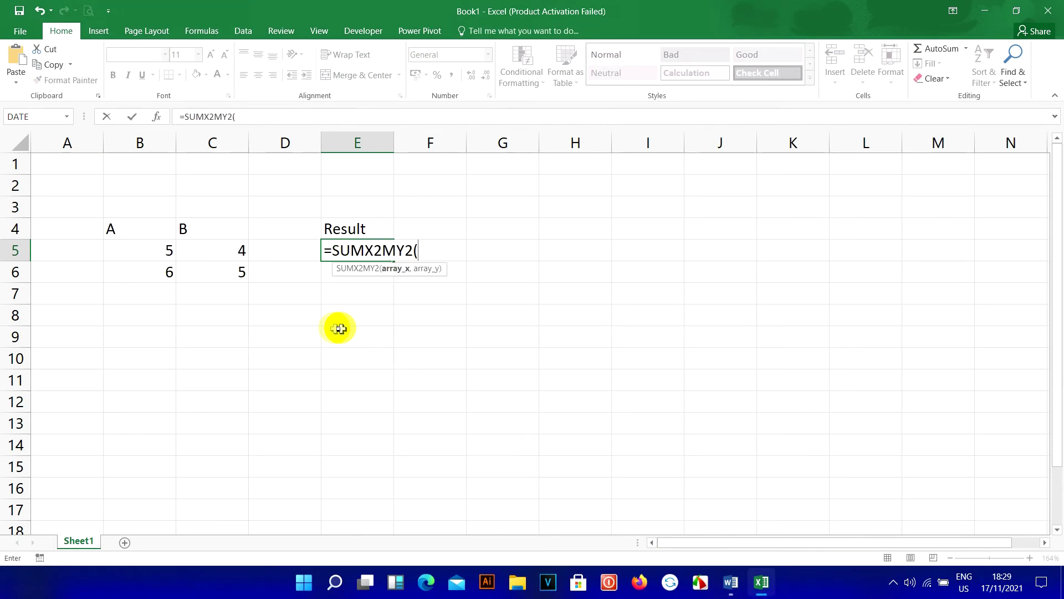
pyautogui.moveTo(164, 250); pyautogui.dragTo(158, 278)
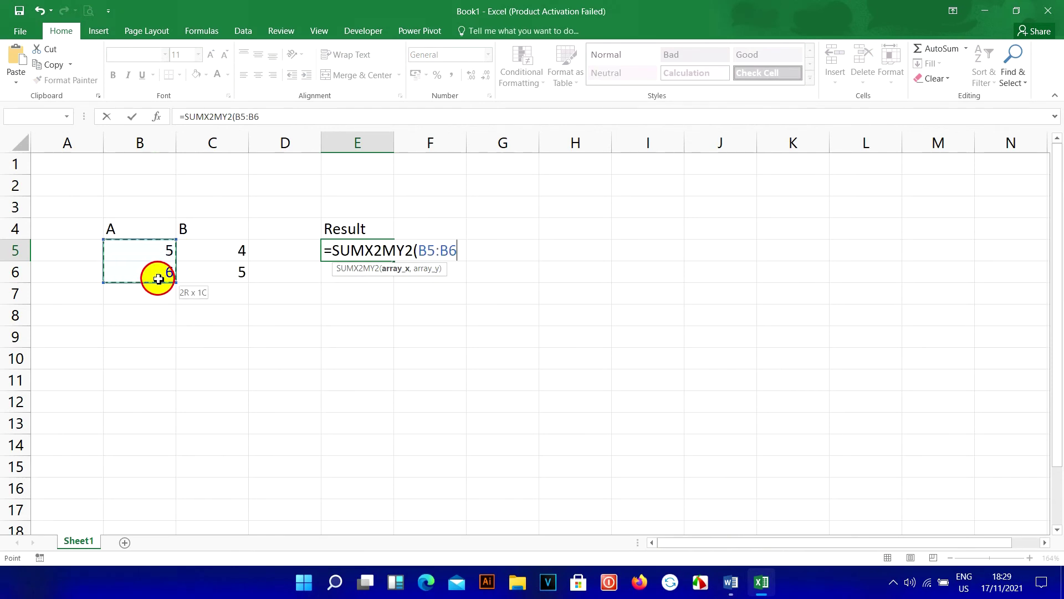
pyautogui.moveTo(158, 279); pyautogui.dragTo(158, 279)
pyautogui.write(',')
pyautogui.moveTo(219, 249); pyautogui.dragTo(221, 275)
pyautogui.write(')')
pyautogui.press('Return')
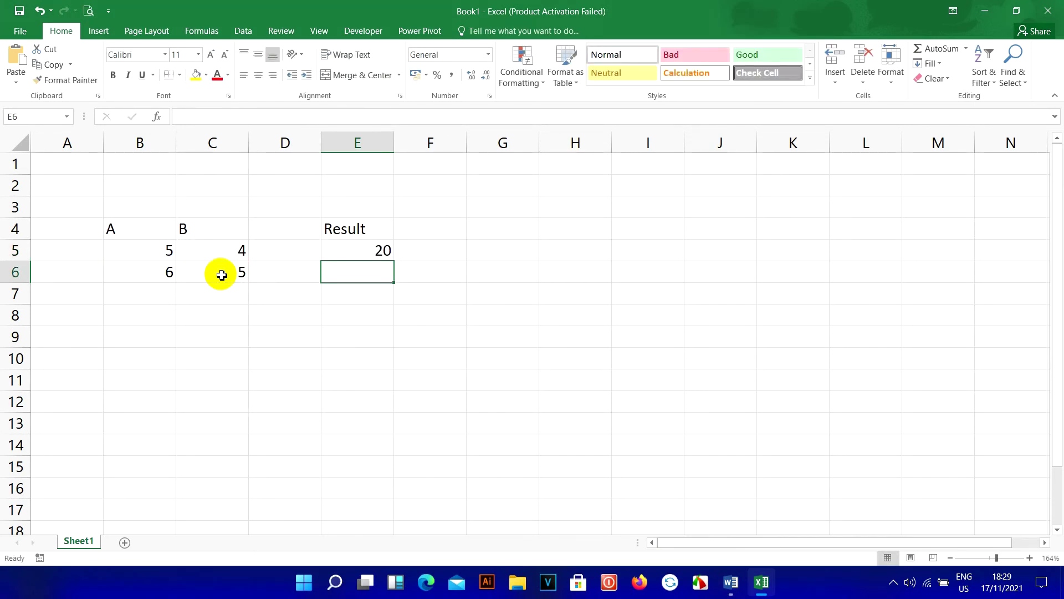
pyautogui.click(737, 583)
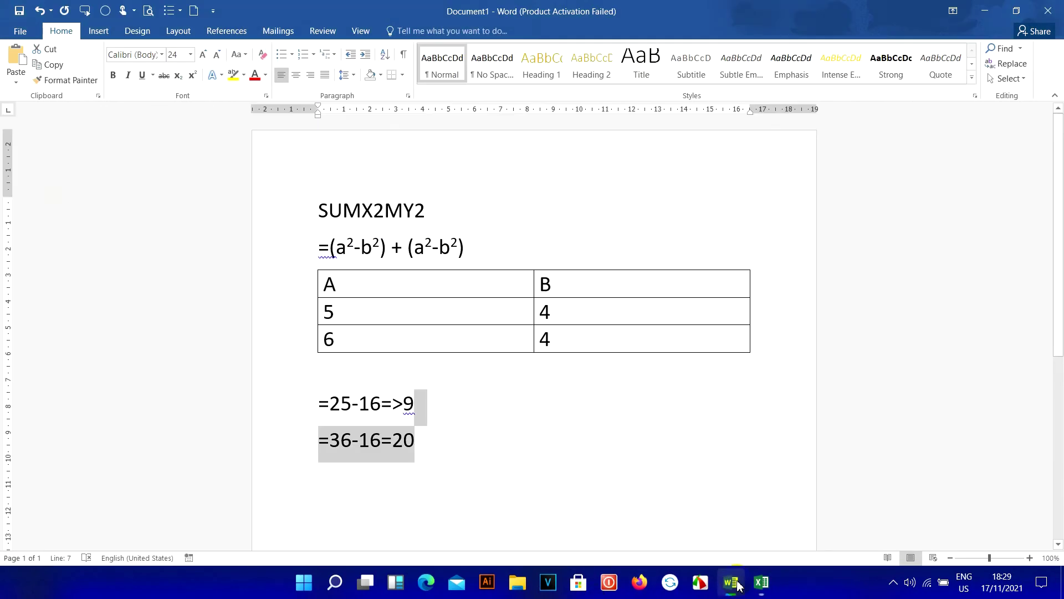
# Inspect E5's =SUMX2MY2(B5:B6,C5:C6) formula in Excel without changing it.
pyautogui.click(766, 588)
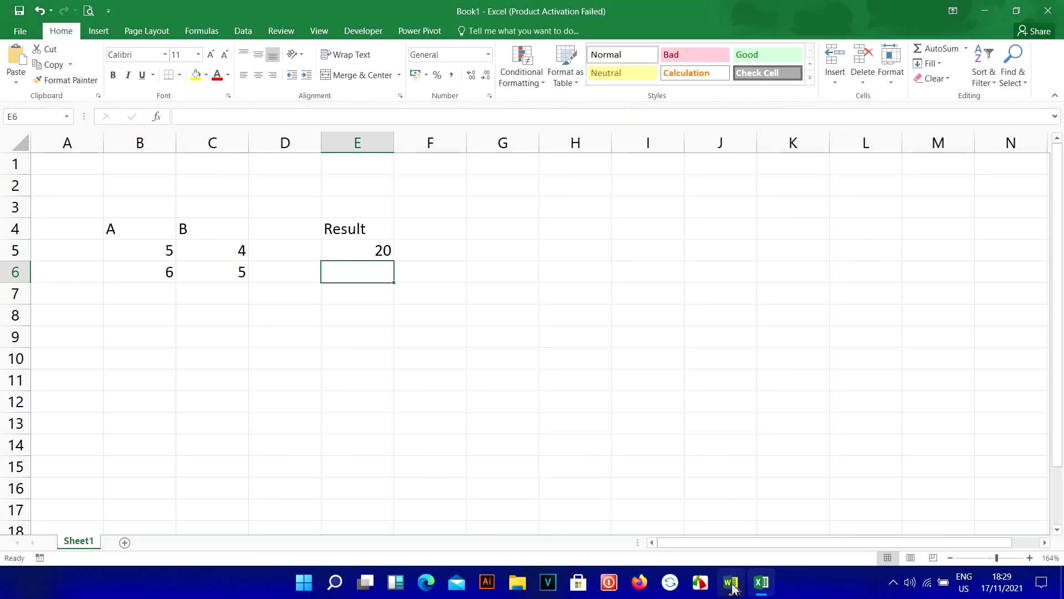
pyautogui.click(730, 587)
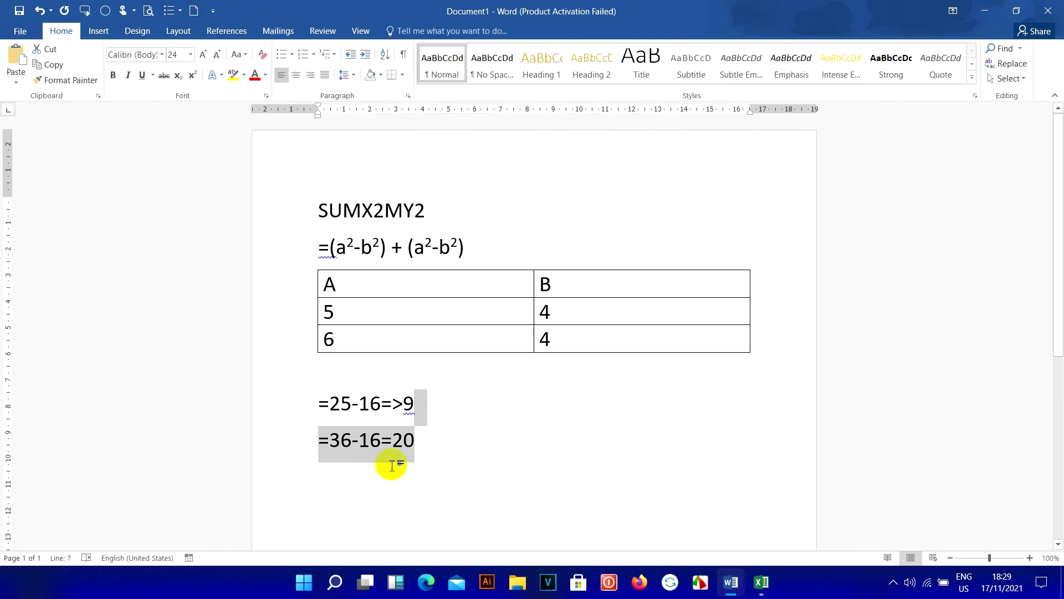
pyautogui.click(762, 582)
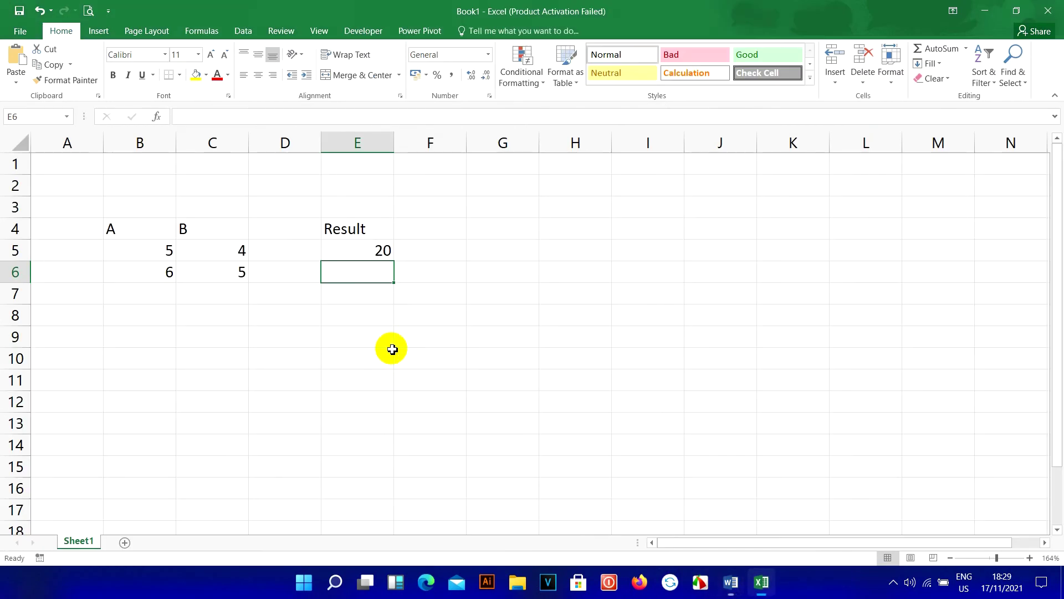
pyautogui.click(368, 253)
pyautogui.doubleClick(367, 253)
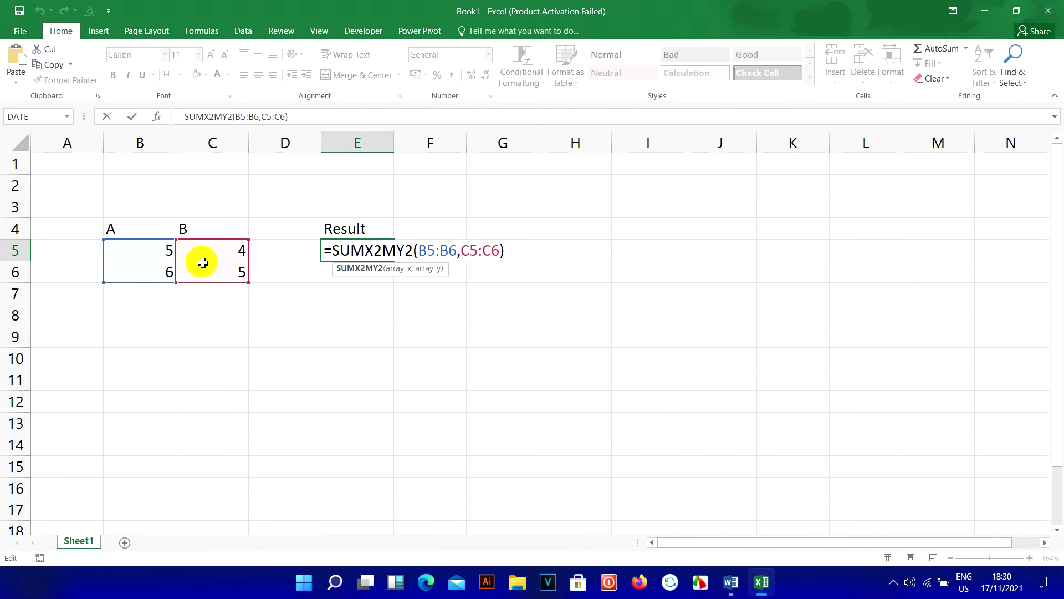
pyautogui.press('Escape')
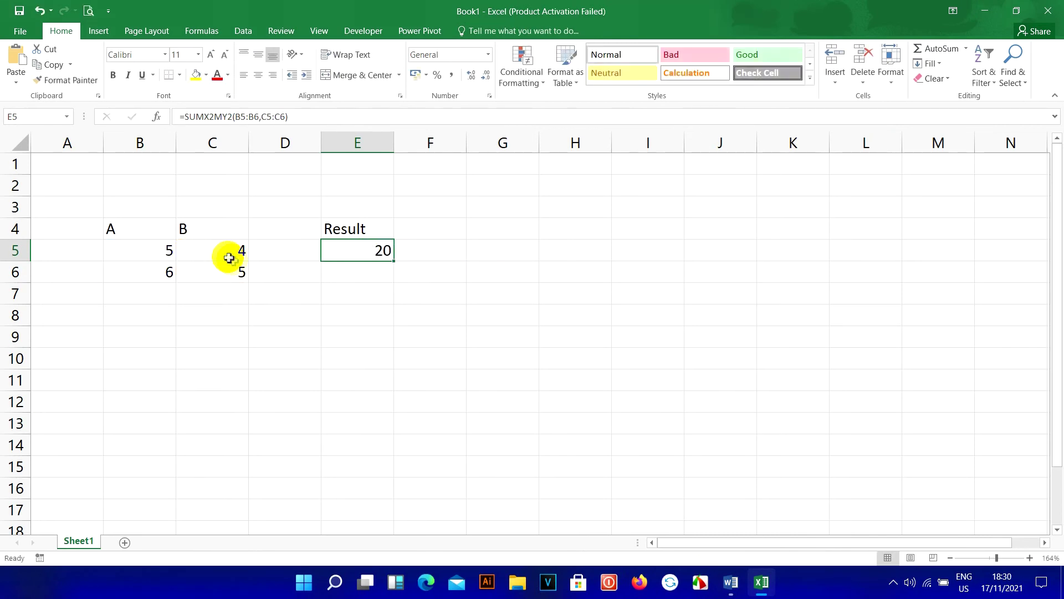
# Start a SUMX2MY2 formula in E6, then cancel it.
pyautogui.click(331, 277)
pyautogui.write('=sum')
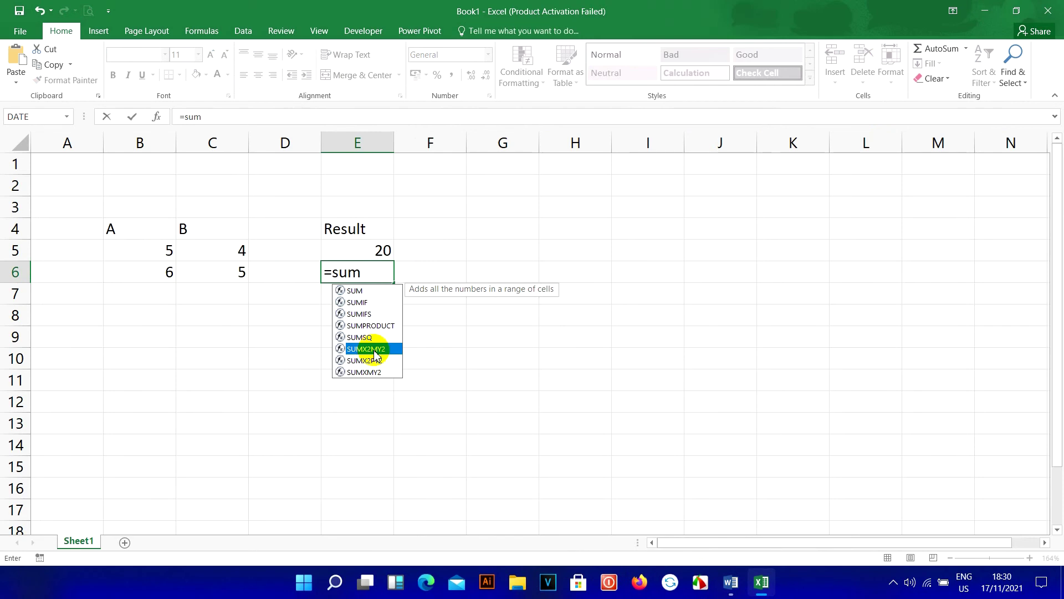
pyautogui.doubleClick(367, 349)
pyautogui.click(157, 271)
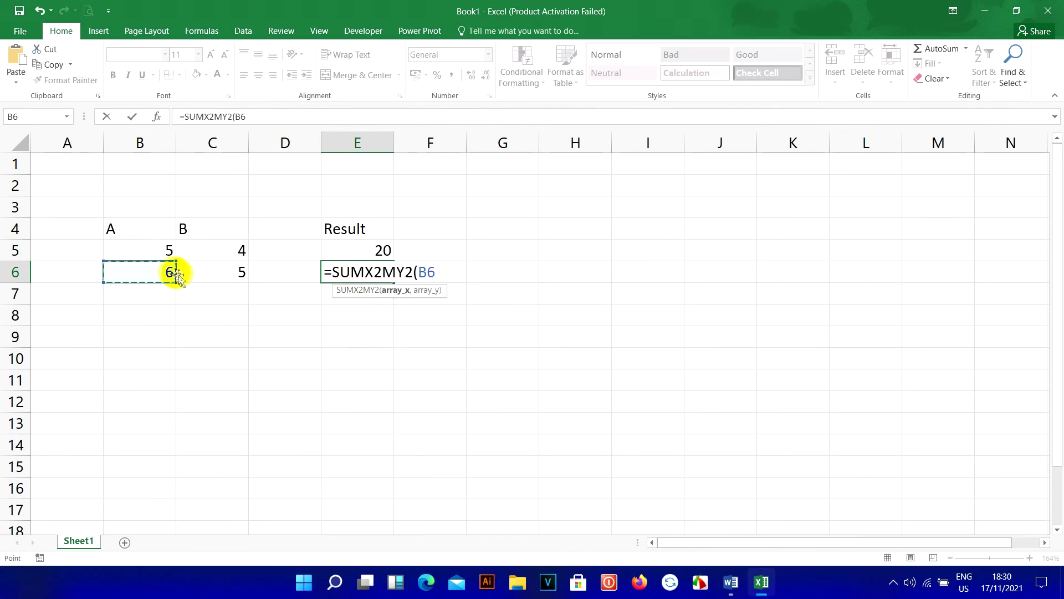
pyautogui.press('Escape')
# Change C6 from 5 to 4 so E5 recalculates to 29, then return to Word.
pyautogui.click(221, 274)
pyautogui.write('4')
pyautogui.press('Return')
pyautogui.click(332, 252)
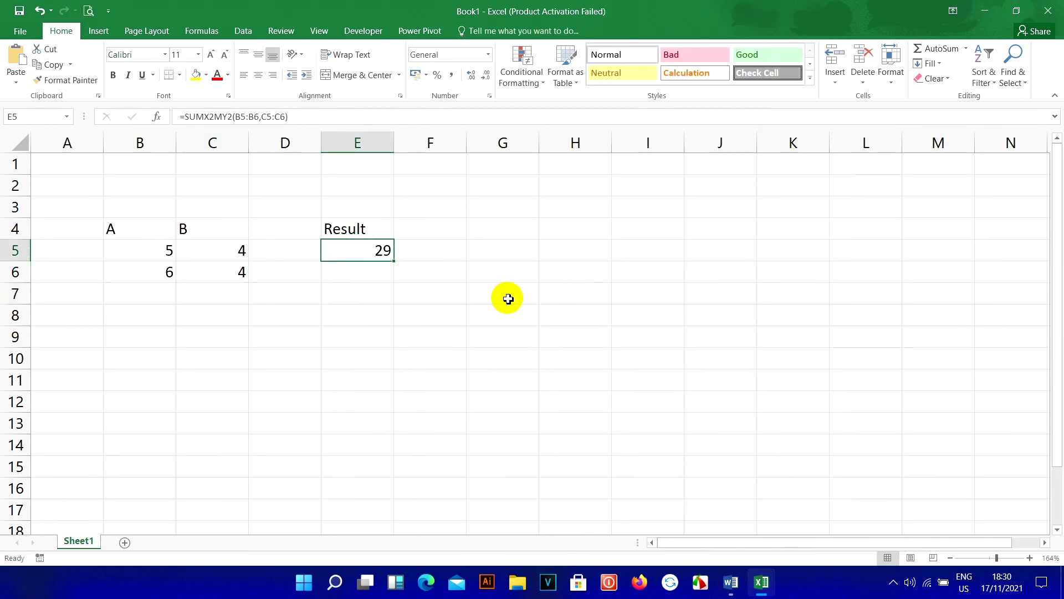
pyautogui.hotkey('alt', 'Tab')
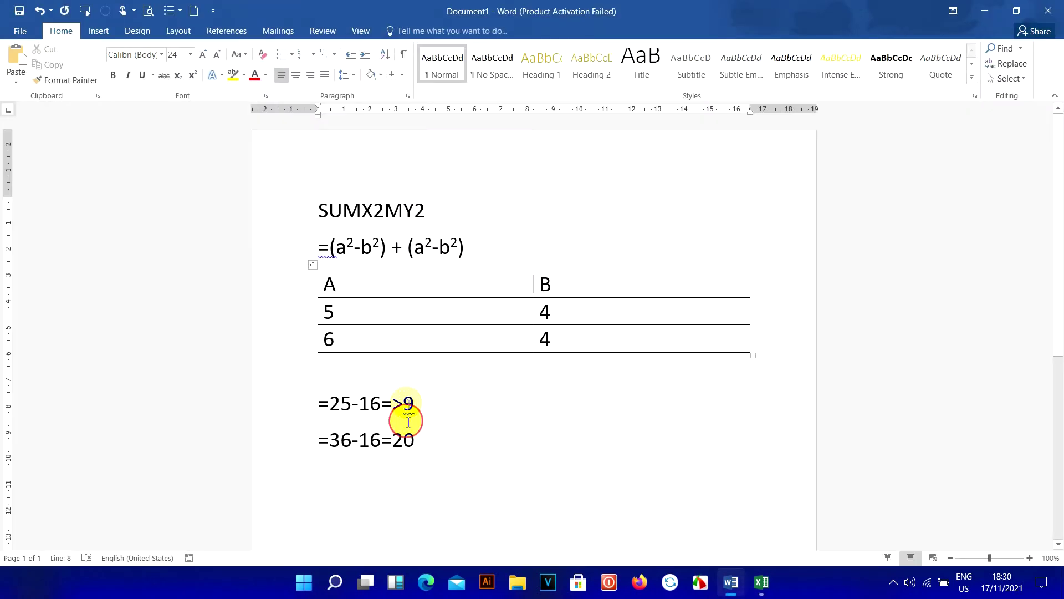
# Highlight Word's worked result lines, then check C6 and the 29 in E5 in Excel.
pyautogui.moveTo(410, 408); pyautogui.dragTo(413, 437)
pyautogui.click(421, 443)
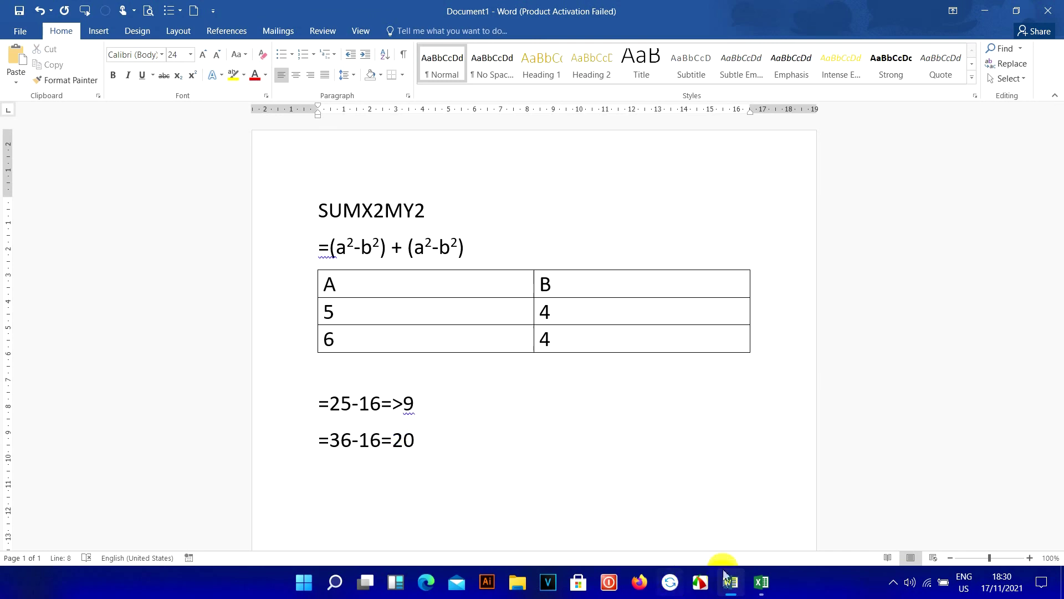
pyautogui.click(761, 583)
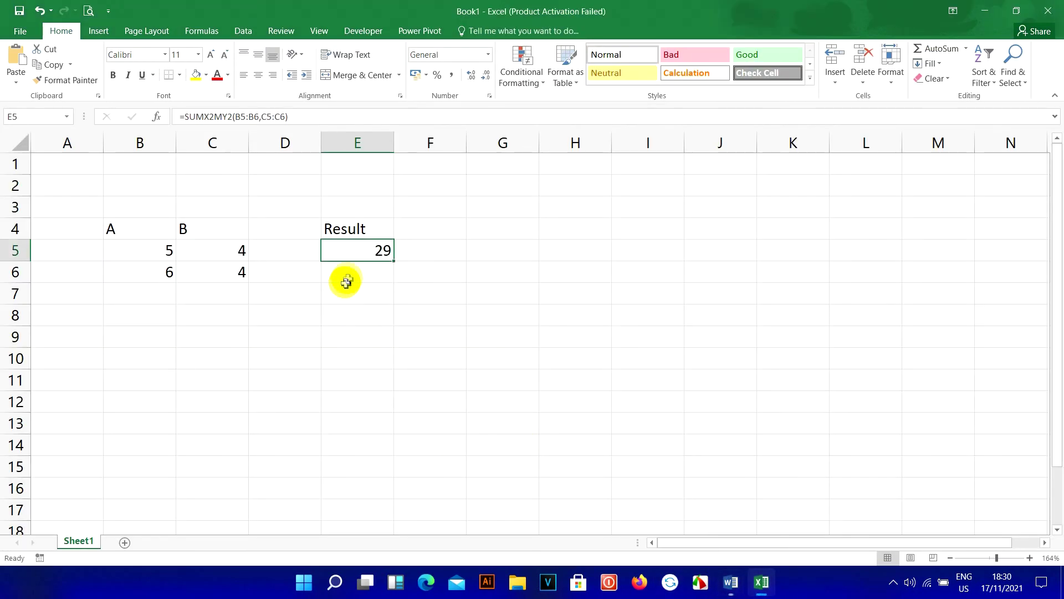
pyautogui.click(216, 271)
pyautogui.click(357, 248)
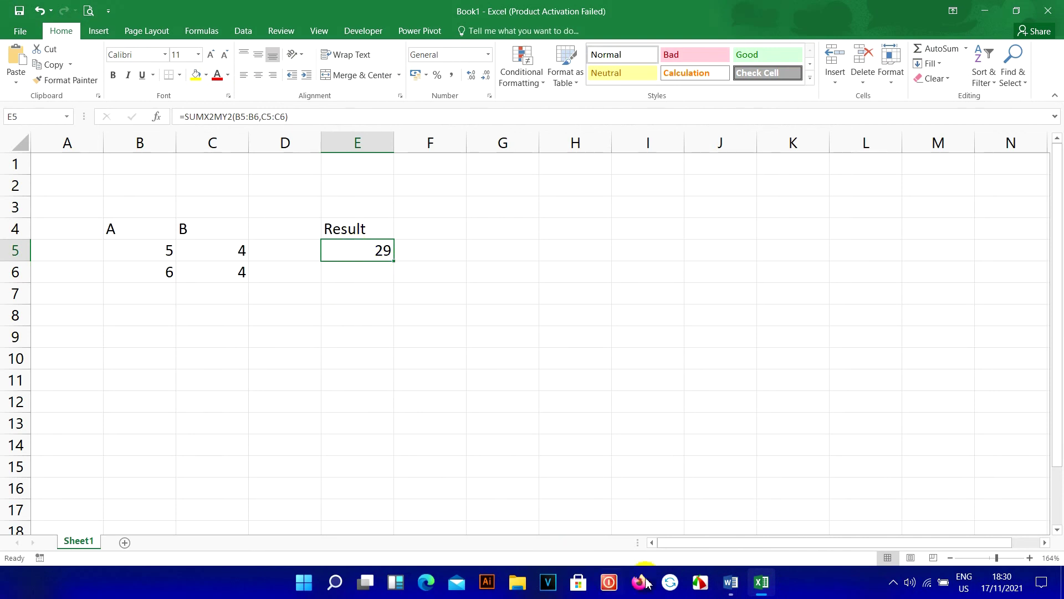
pyautogui.click(732, 582)
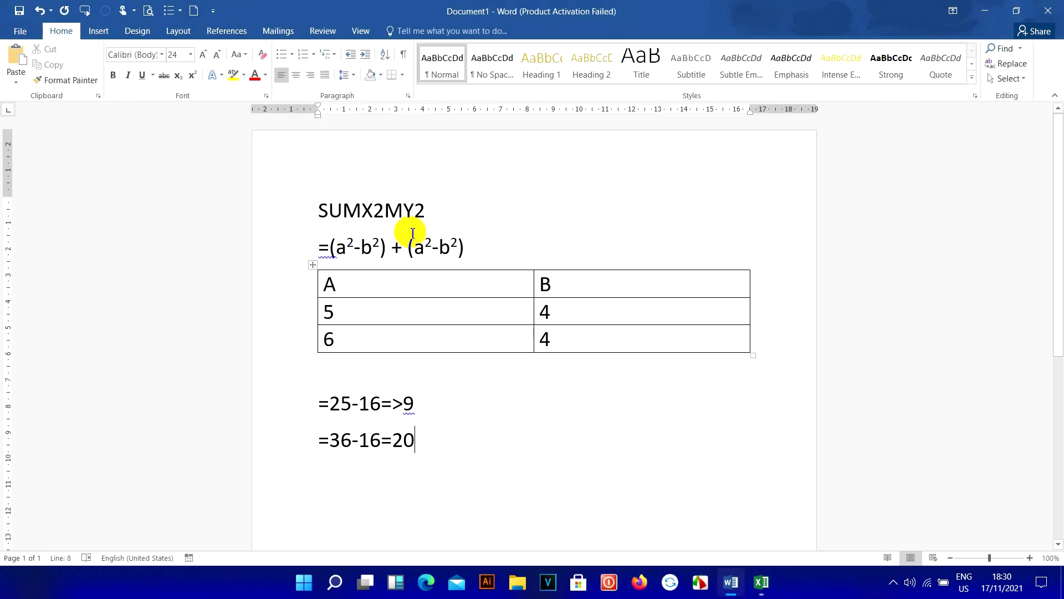
# Compare the table's A values and 6/4 row with the (a²-b²) terms, then open E5's formula in Excel.
pyautogui.moveTo(419, 330); pyautogui.dragTo(438, 314)
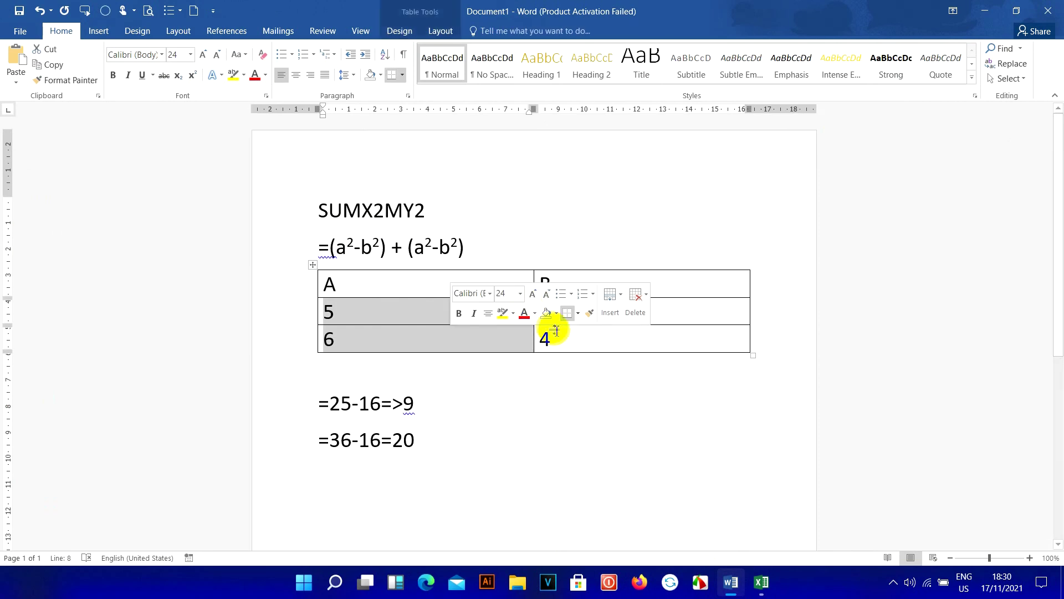
pyautogui.click(477, 251)
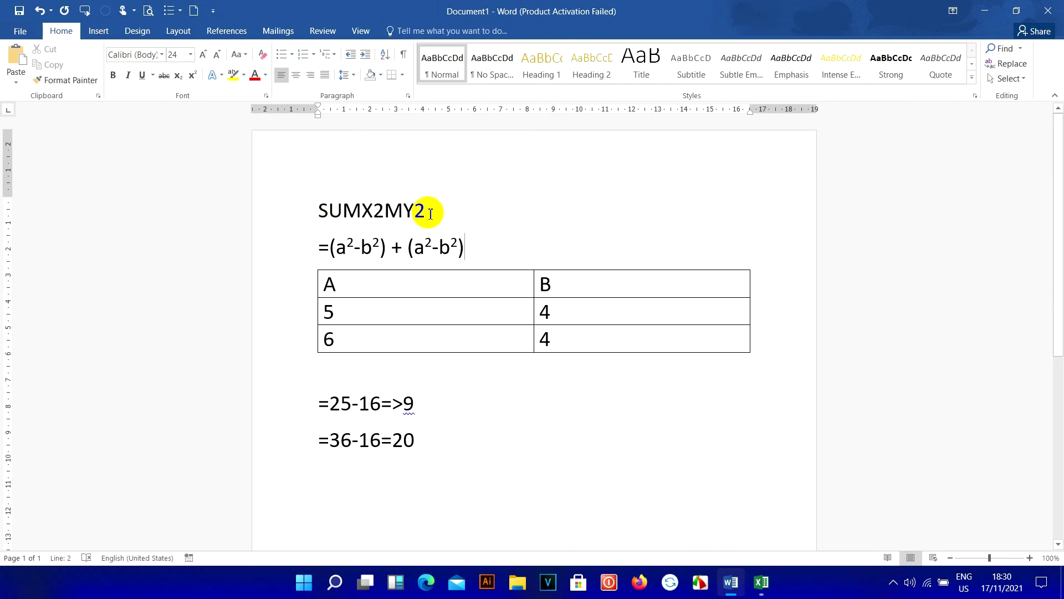
pyautogui.moveTo(330, 248); pyautogui.dragTo(383, 253)
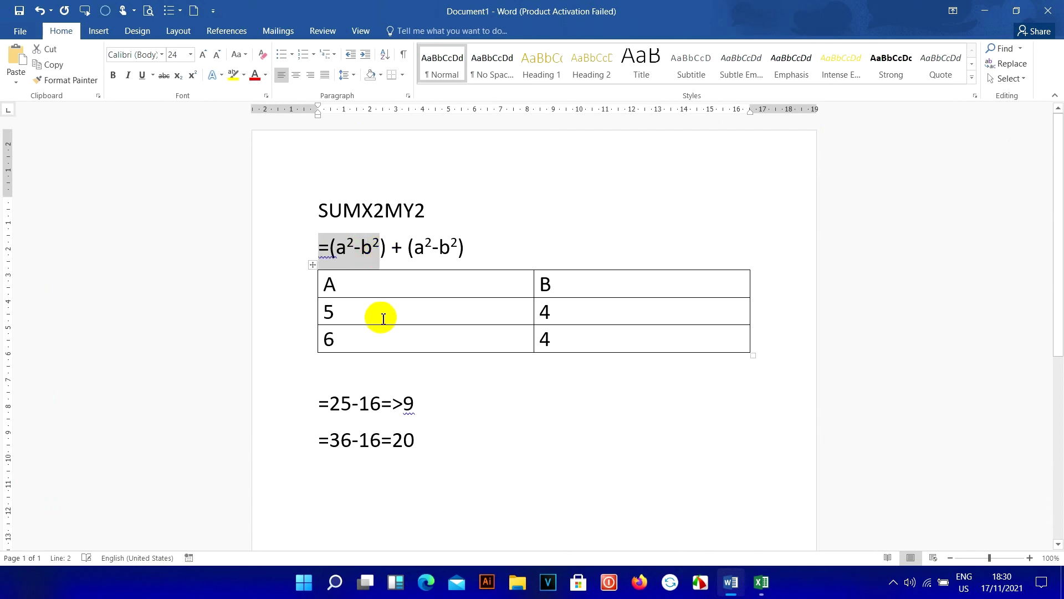
pyautogui.moveTo(380, 314); pyautogui.dragTo(380, 327)
pyautogui.moveTo(398, 249); pyautogui.dragTo(460, 259)
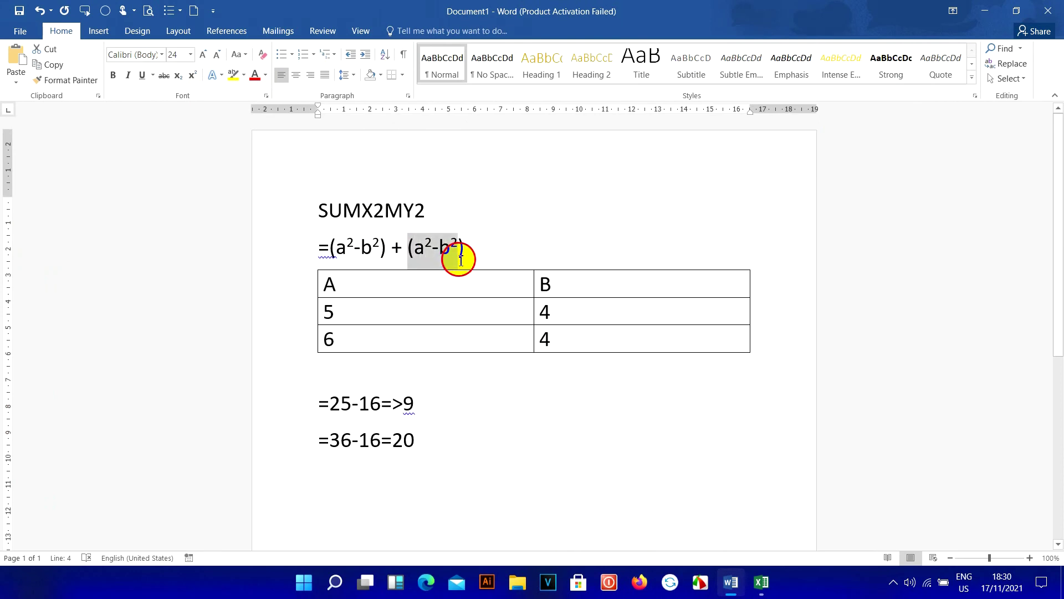
pyautogui.moveTo(413, 335); pyautogui.dragTo(569, 339)
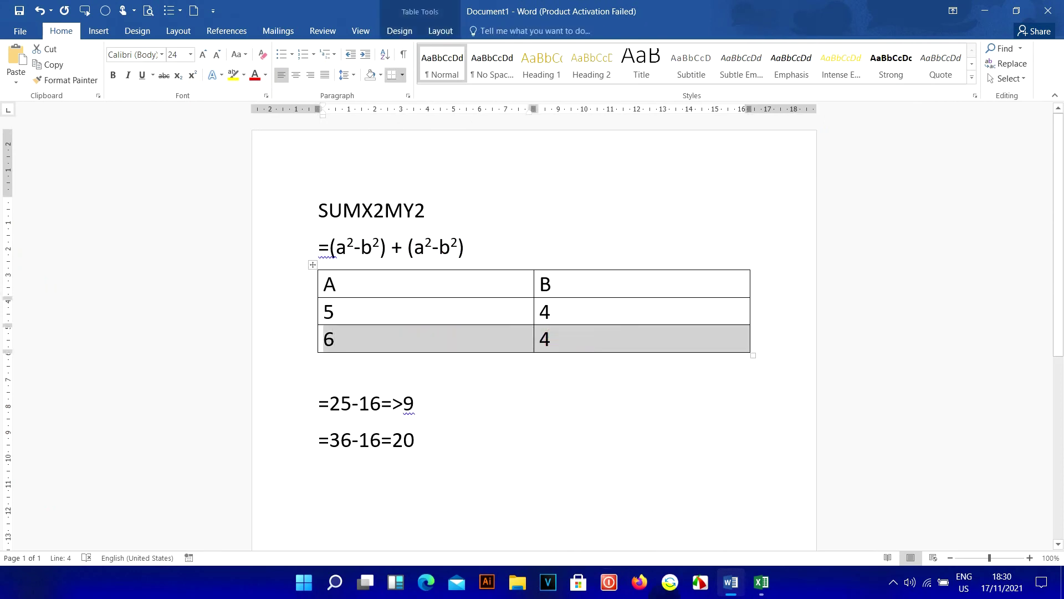
pyautogui.click(762, 585)
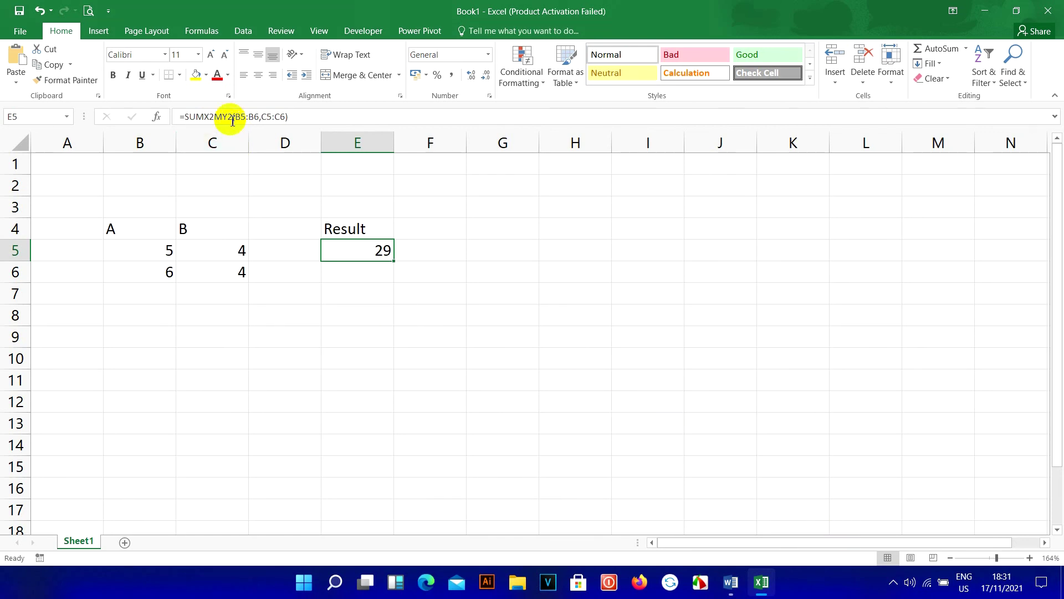
pyautogui.moveTo(178, 116); pyautogui.dragTo(284, 115)
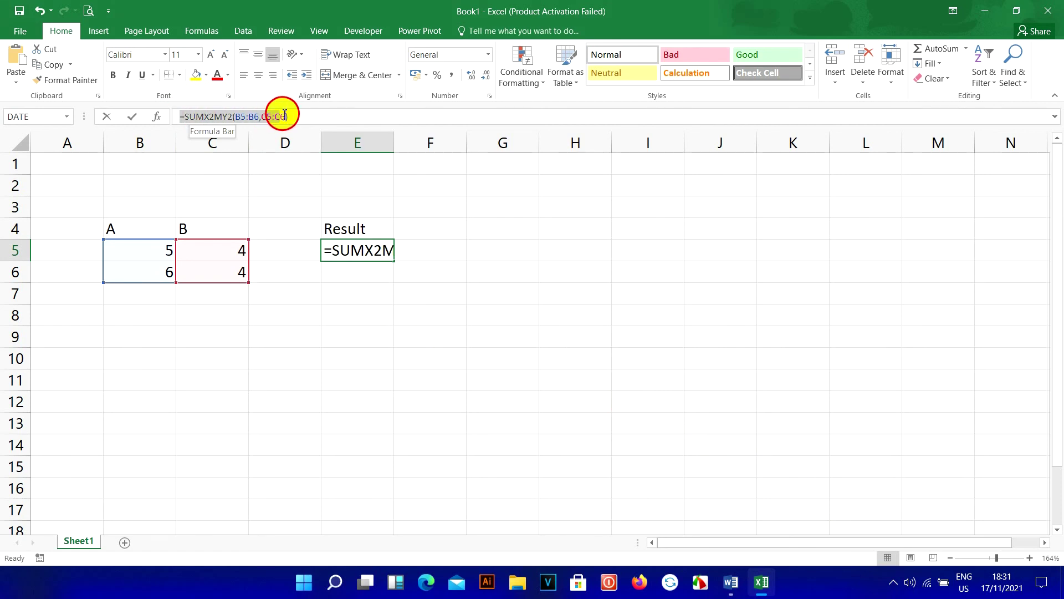